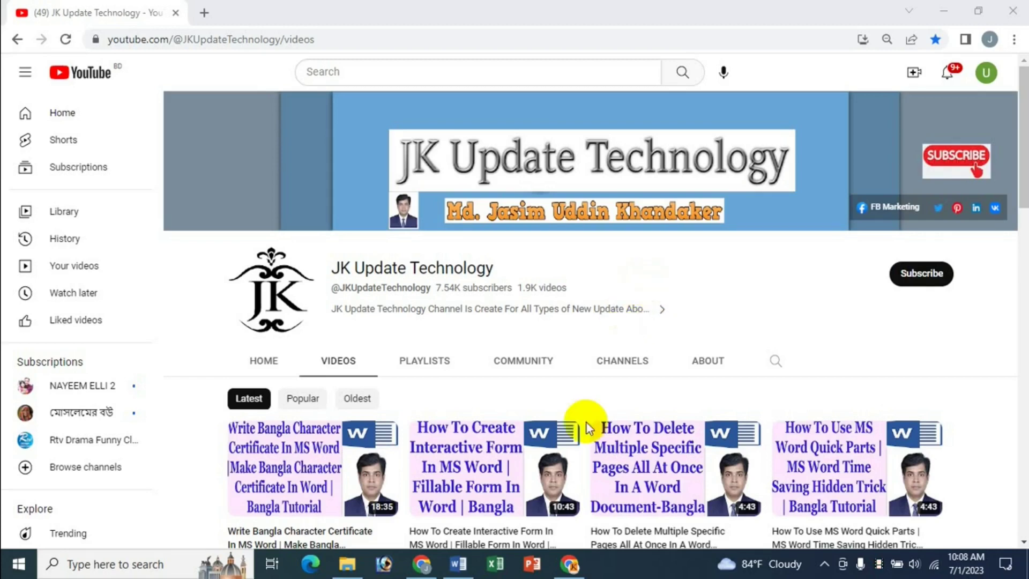
# Step: Switch from the YouTube channel page to the 'Symbol Keyboard Shortcut' Word document
pyautogui.click(458, 564)
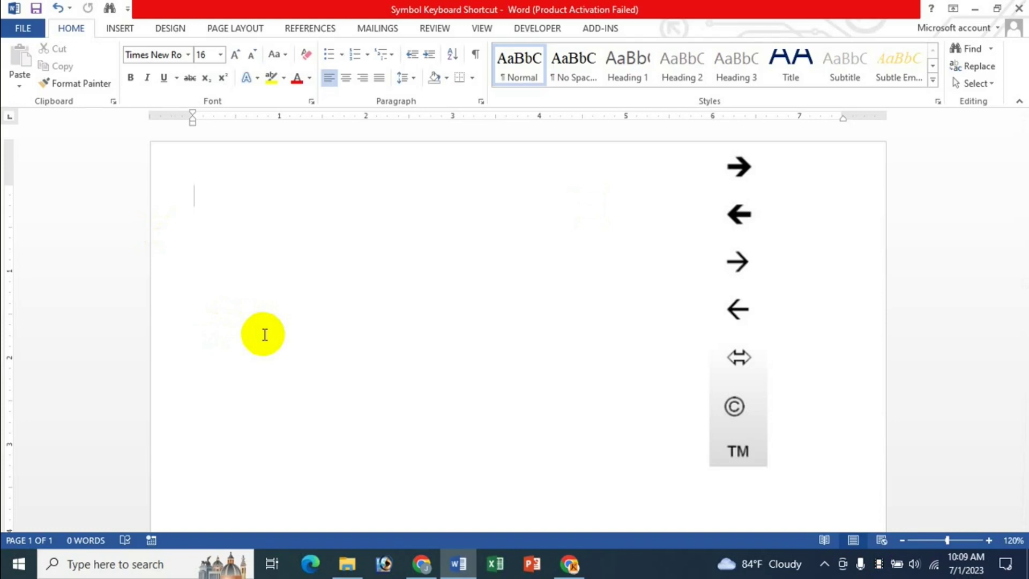
# Step: Open the More Symbols dialog from the Insert tab and move it aside
pyautogui.click(109, 28)
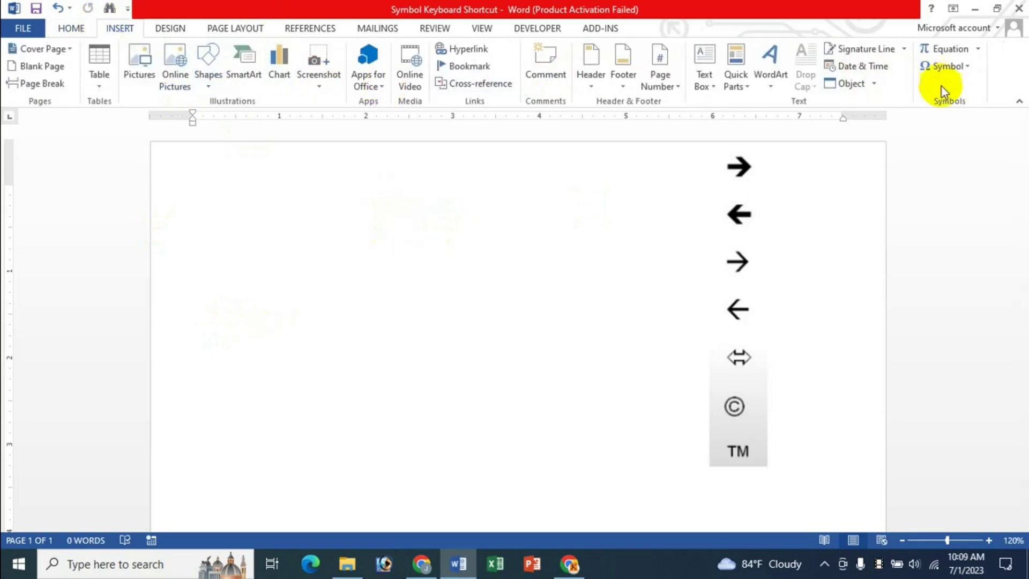
pyautogui.click(960, 69)
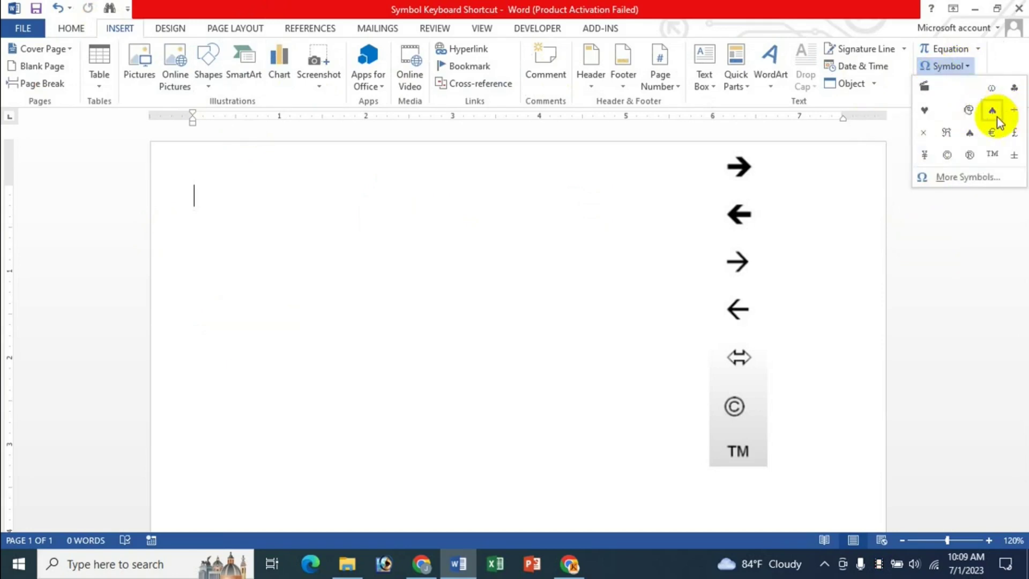
pyautogui.click(962, 182)
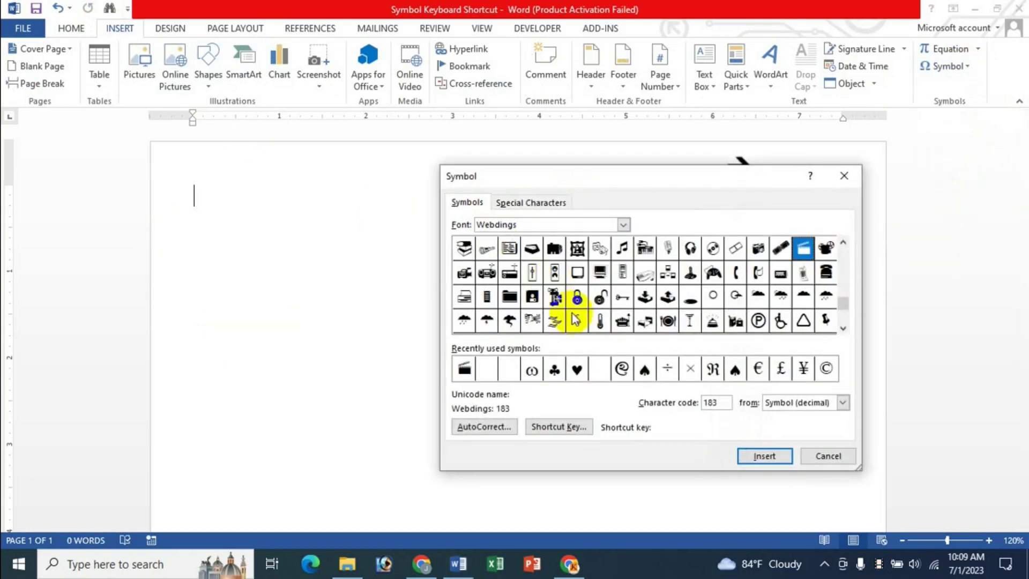
pyautogui.moveTo(552, 175); pyautogui.dragTo(405, 163)
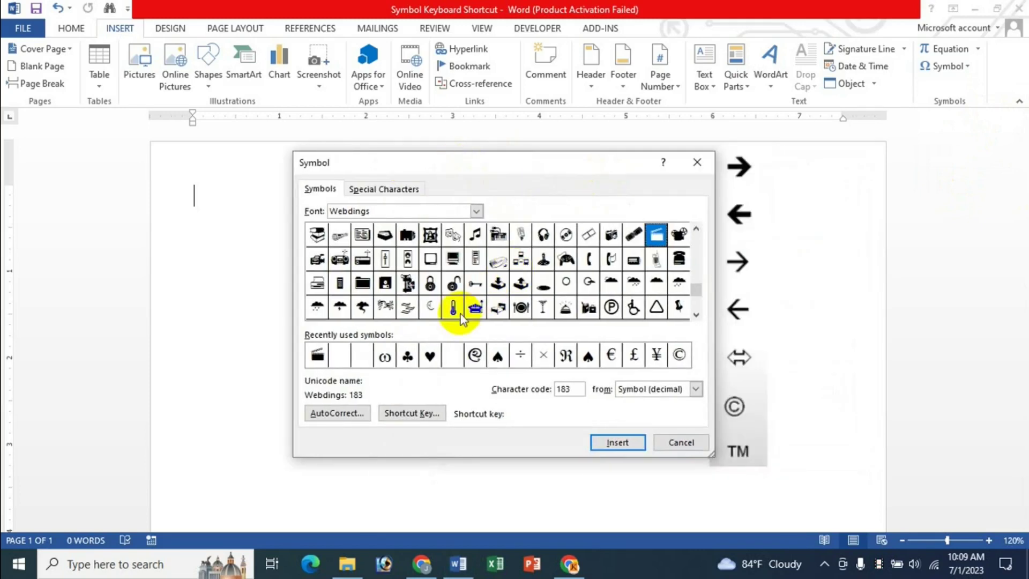
# Step: Change the dialog's font to Symbol and scroll through its arrow, ©, ® and ™ characters
pyautogui.click(474, 211)
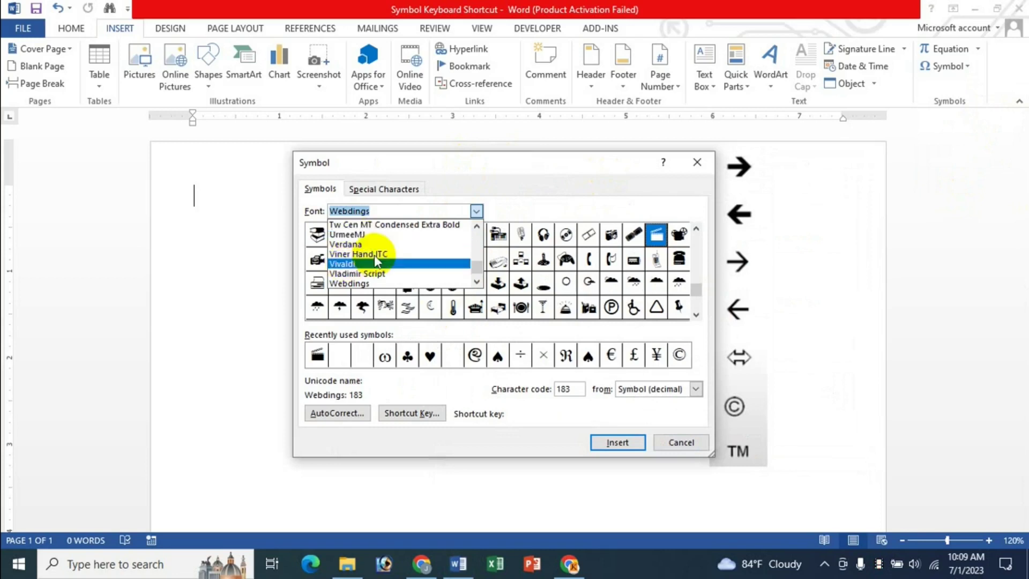
pyautogui.click(345, 234)
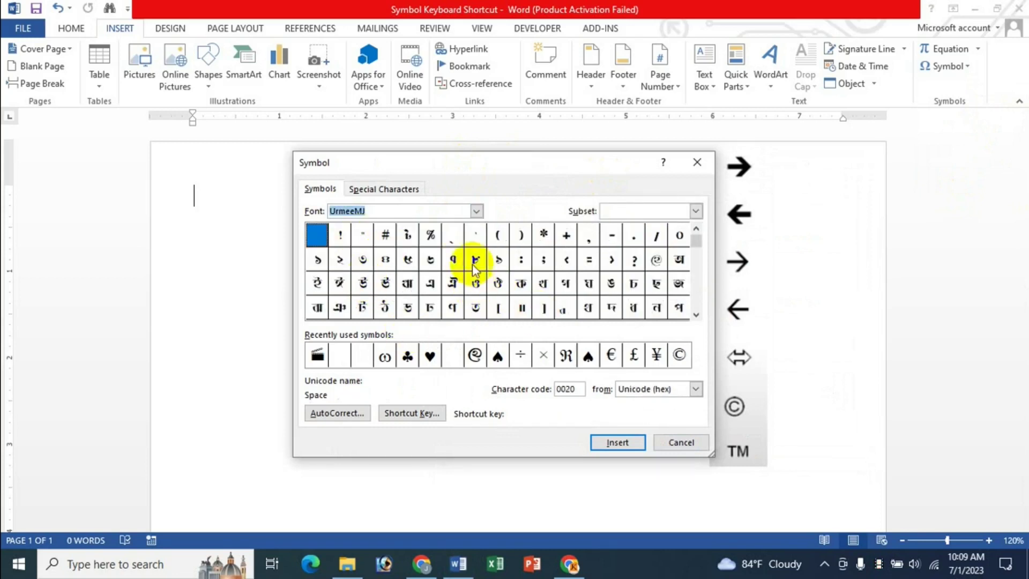
pyautogui.click(475, 210)
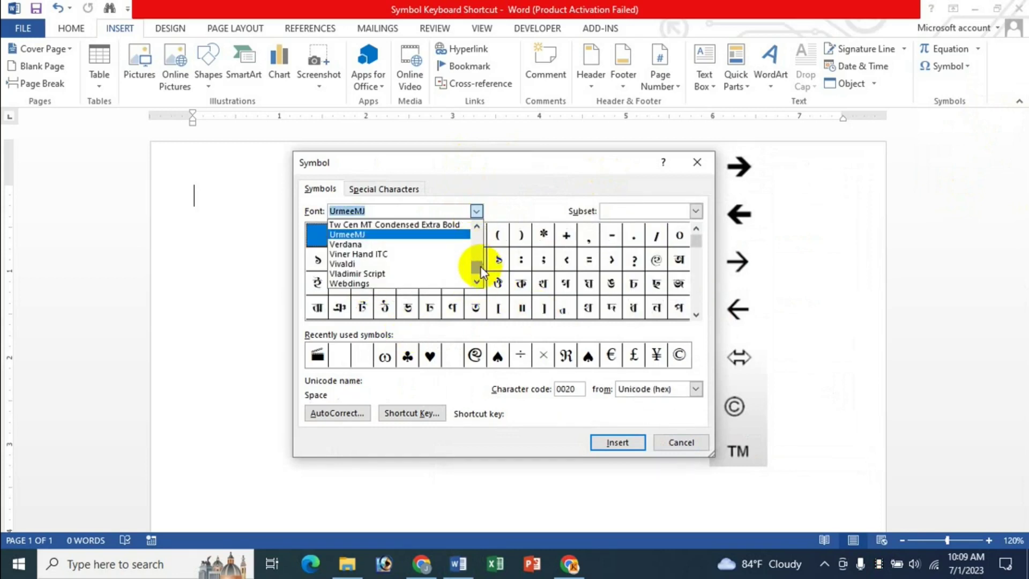
pyautogui.moveTo(478, 265); pyautogui.dragTo(477, 247)
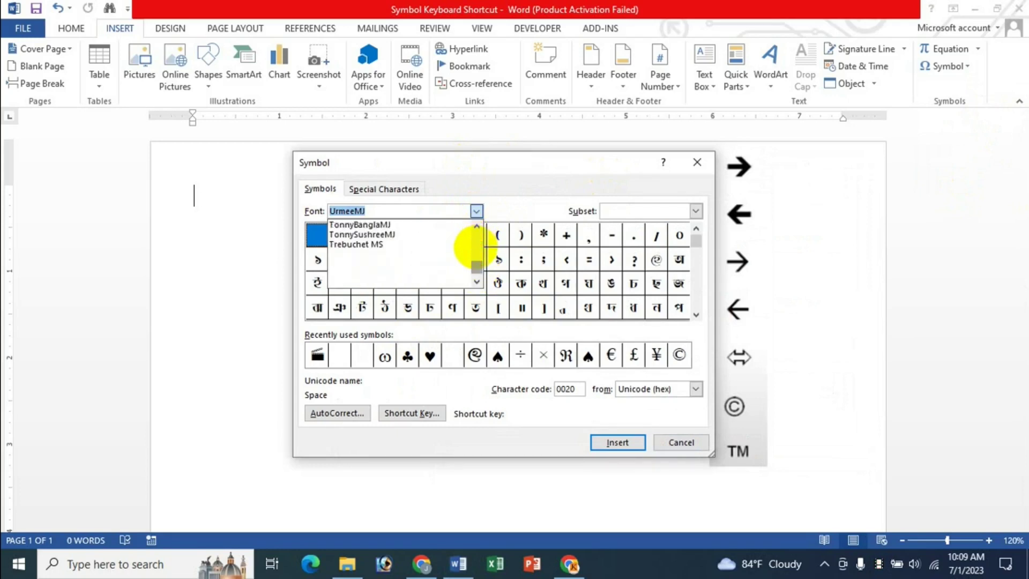
pyautogui.write('symb')
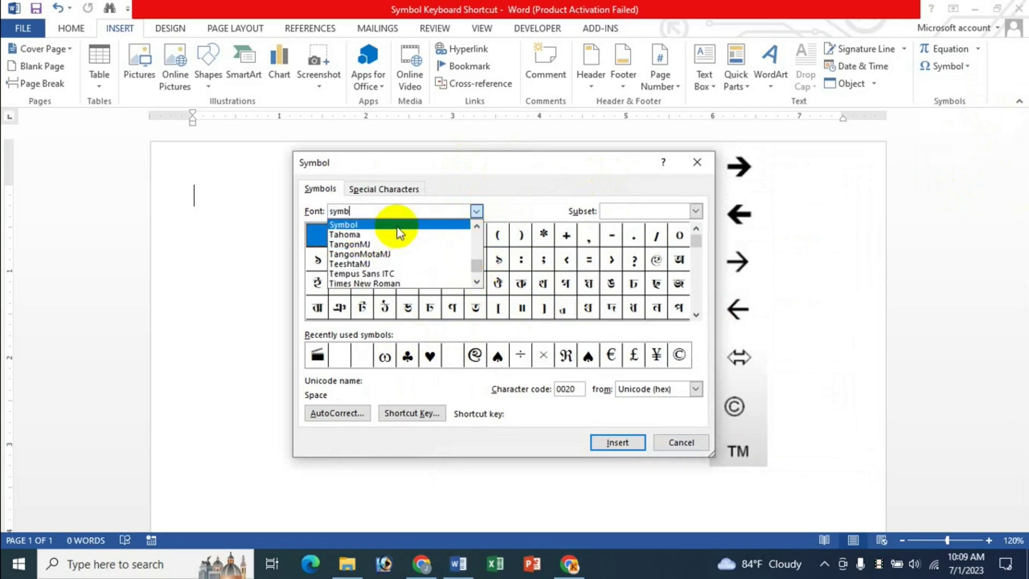
pyautogui.click(397, 224)
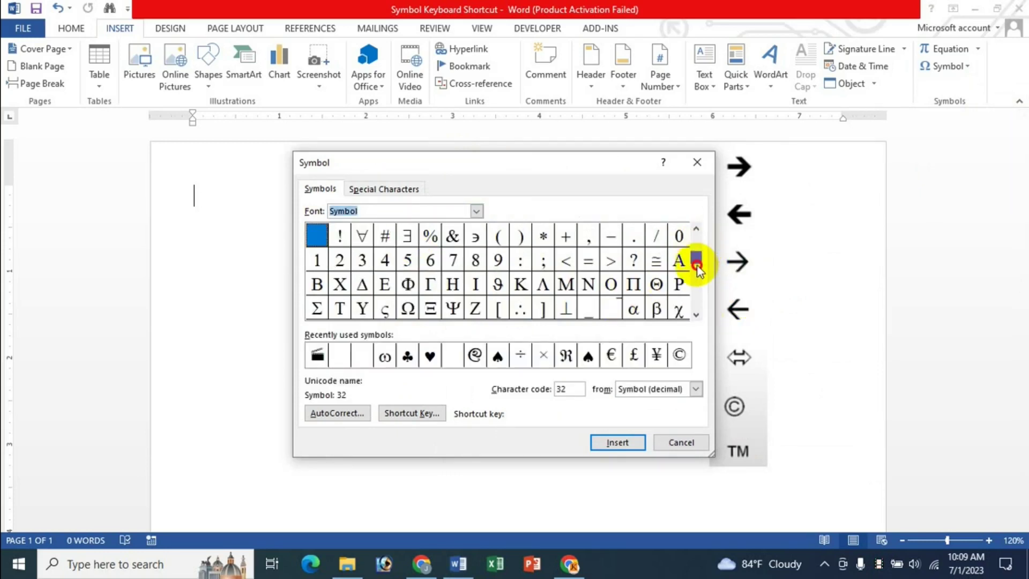
pyautogui.moveTo(696, 241); pyautogui.dragTo(691, 287)
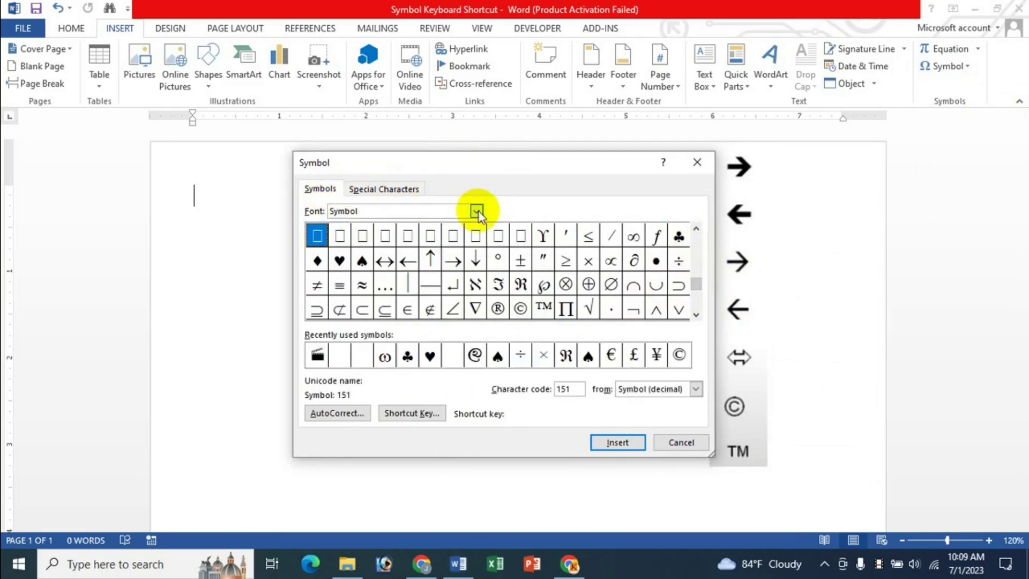
# Step: Change the Symbol dialog font to Webdings, browse its pictograph grid and select a glyph
pyautogui.click(397, 208)
pyautogui.press('BackSpace')
pyautogui.press('BackSpace')
pyautogui.press('BackSpace')
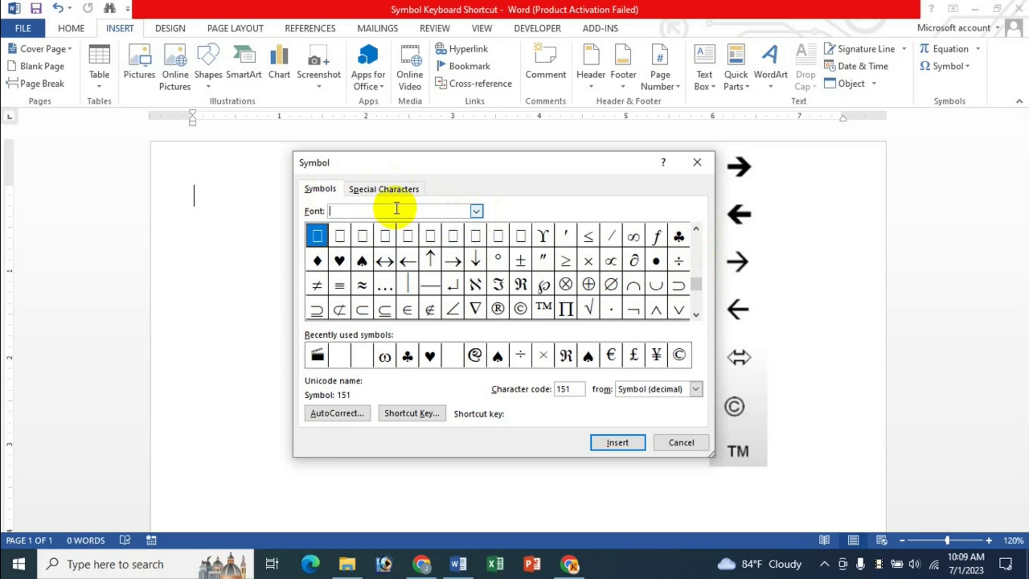
pyautogui.write('wed')
pyautogui.write('ing')
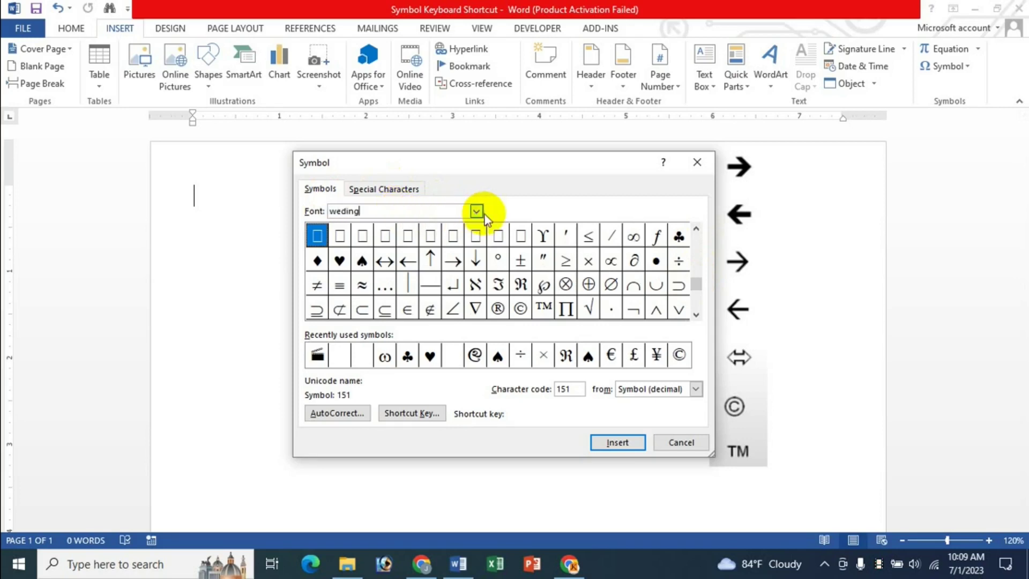
pyautogui.click(476, 211)
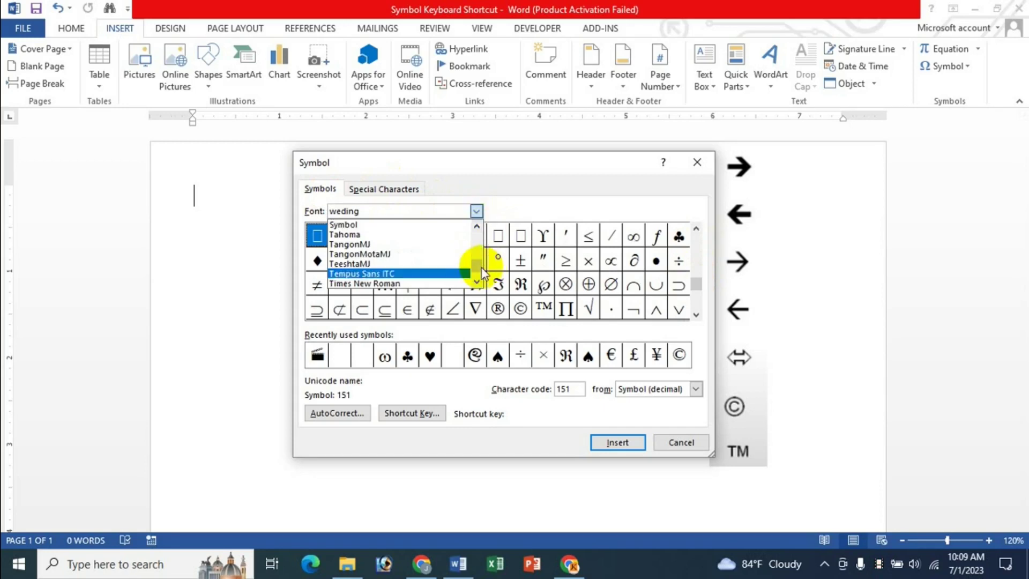
pyautogui.scroll(-5, 471, 271)
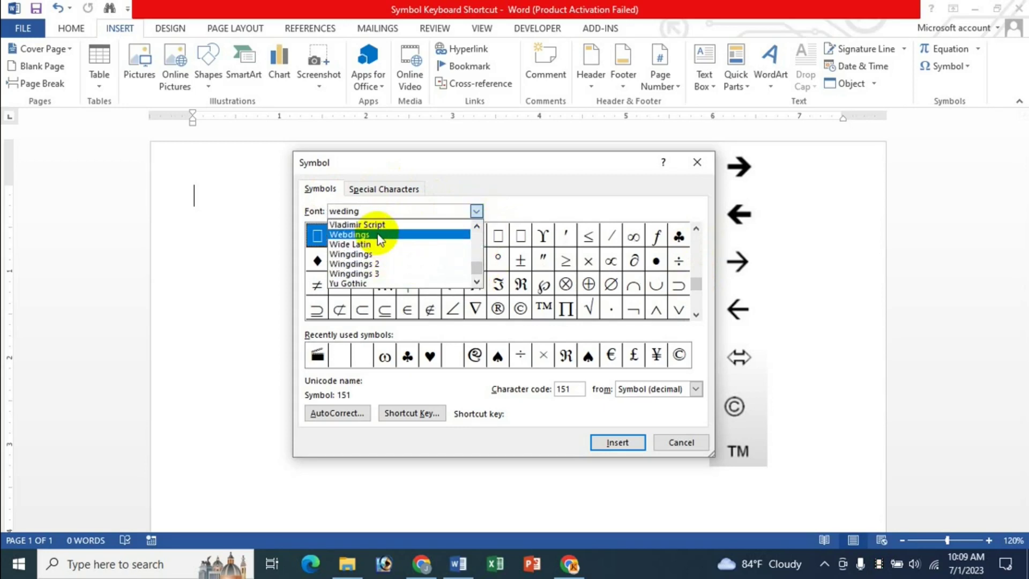
pyautogui.click(380, 237)
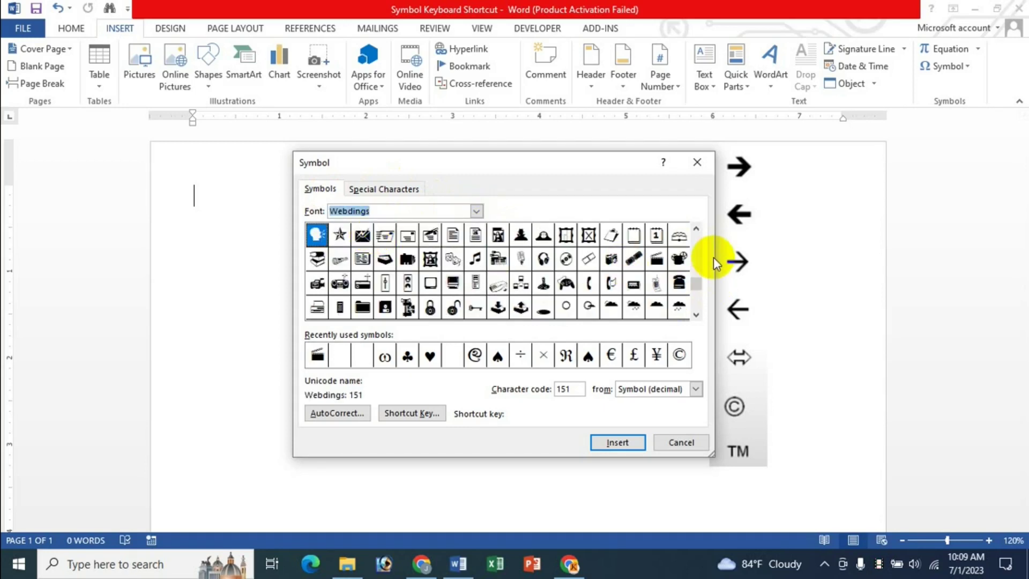
pyautogui.moveTo(701, 288); pyautogui.dragTo(698, 306)
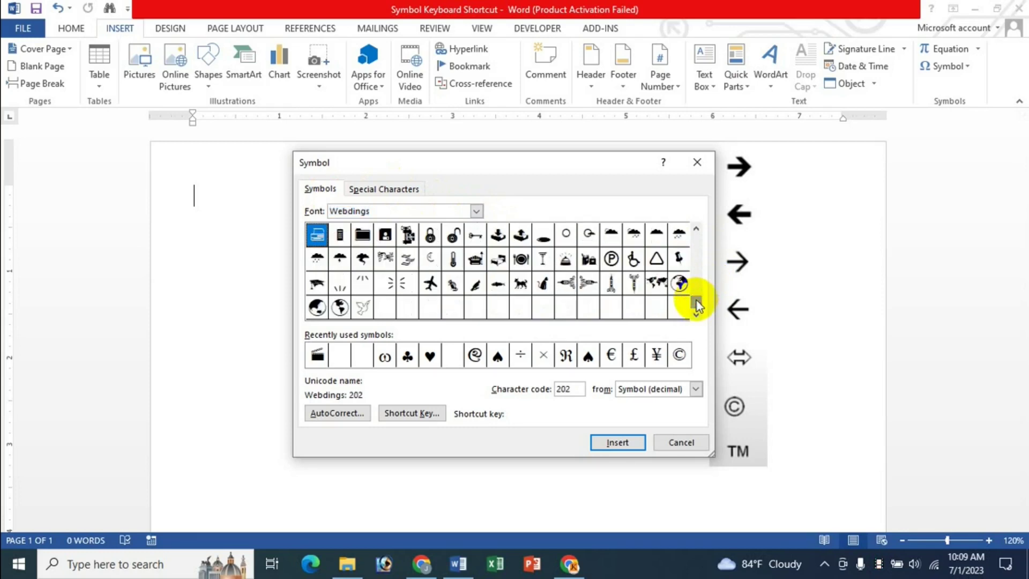
pyautogui.scroll(2, 682, 284)
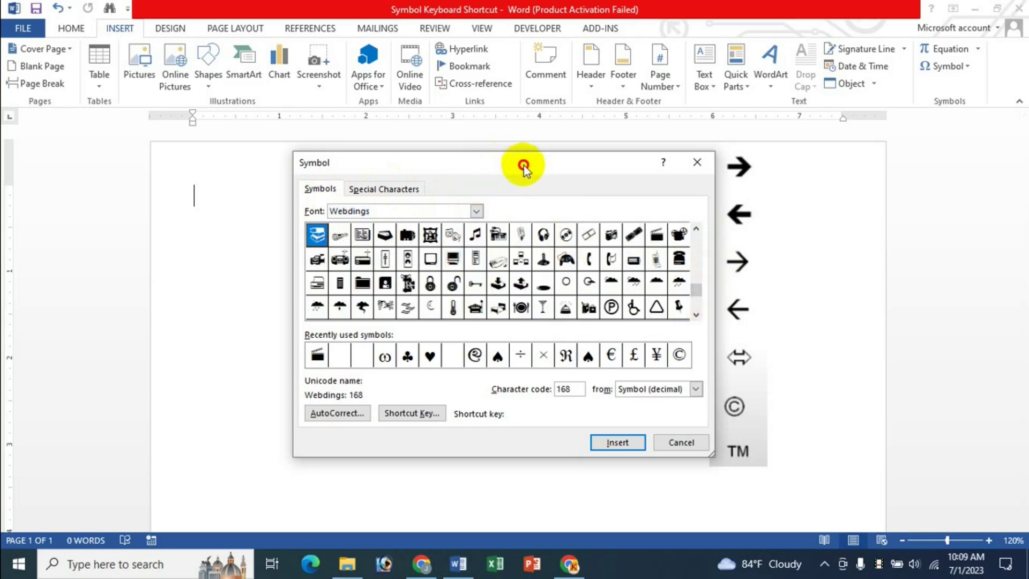
pyautogui.moveTo(523, 166); pyautogui.dragTo(629, 186)
pyautogui.click(584, 327)
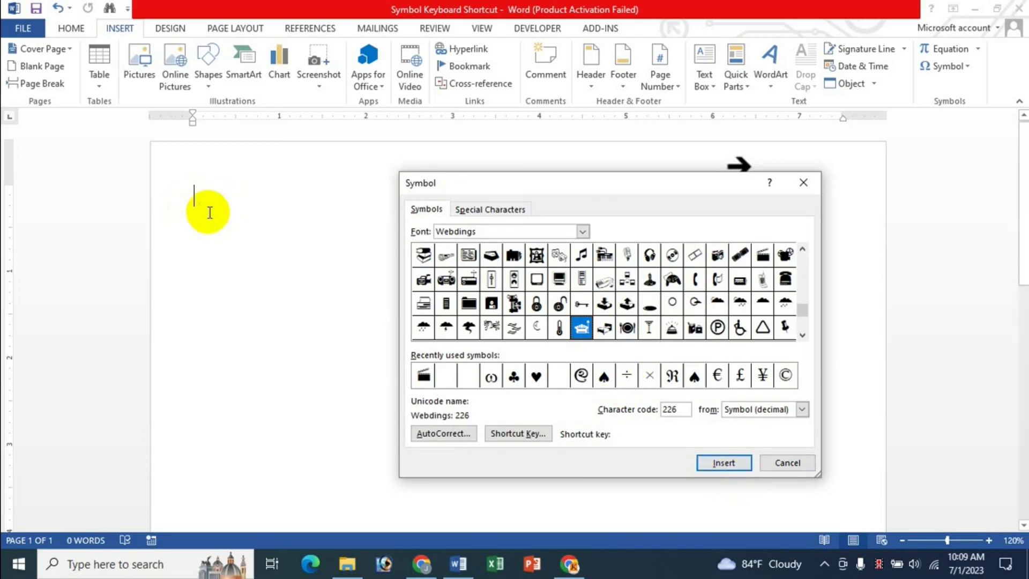
# Step: Select the first Webdings glyph, the book-stack symbol with character code 168
pyautogui.click(695, 302)
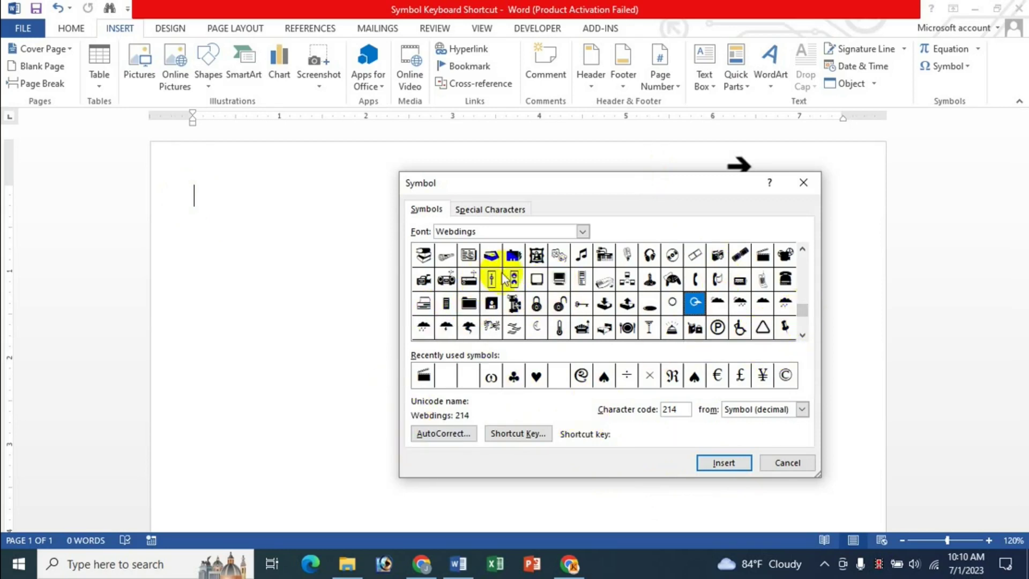
pyautogui.click(424, 255)
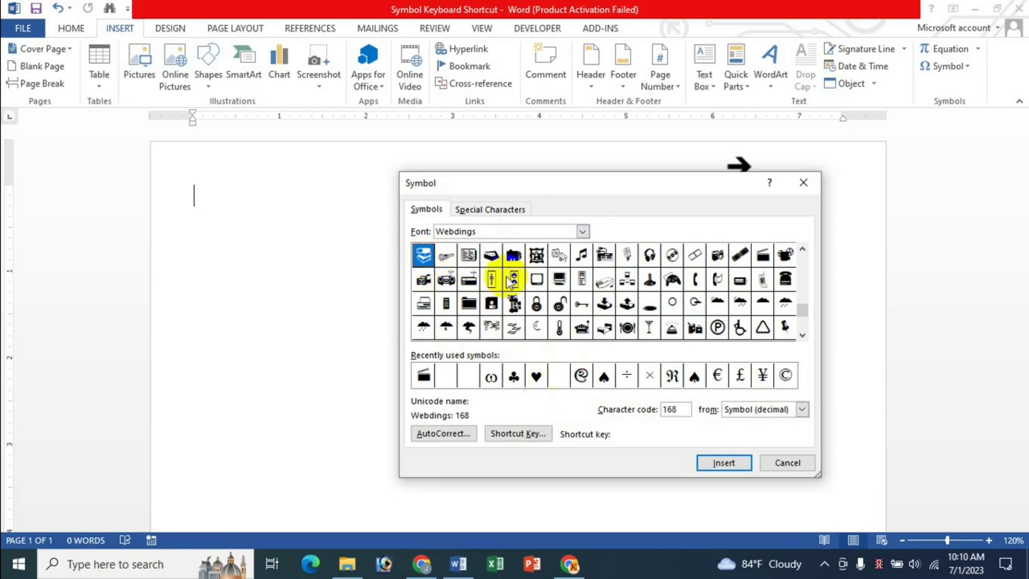
# Step: Assign Ctrl+Q as the shortcut key for Webdings symbol 168
pyautogui.click(516, 434)
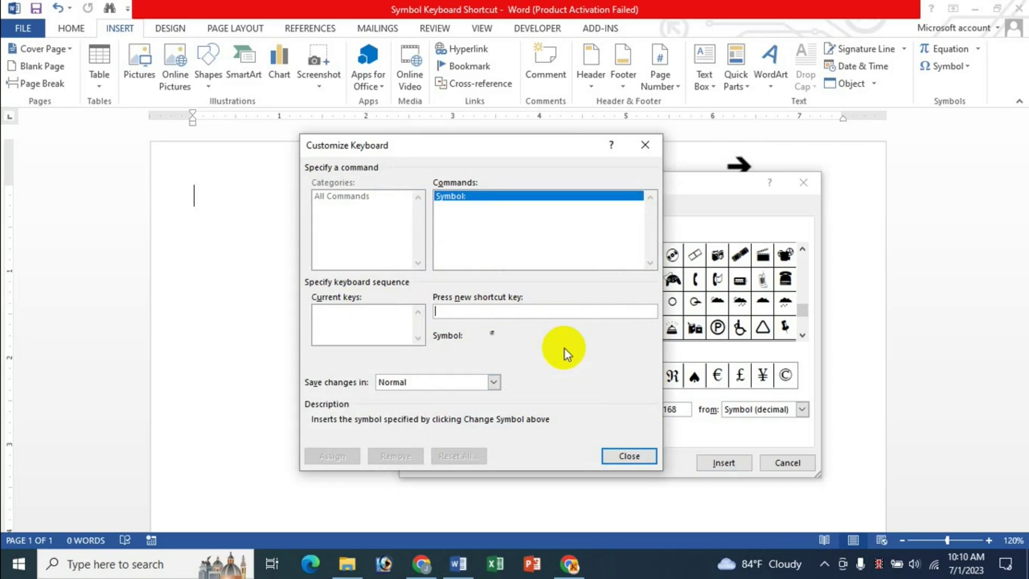
pyautogui.hotkey('ctrl', 'q')
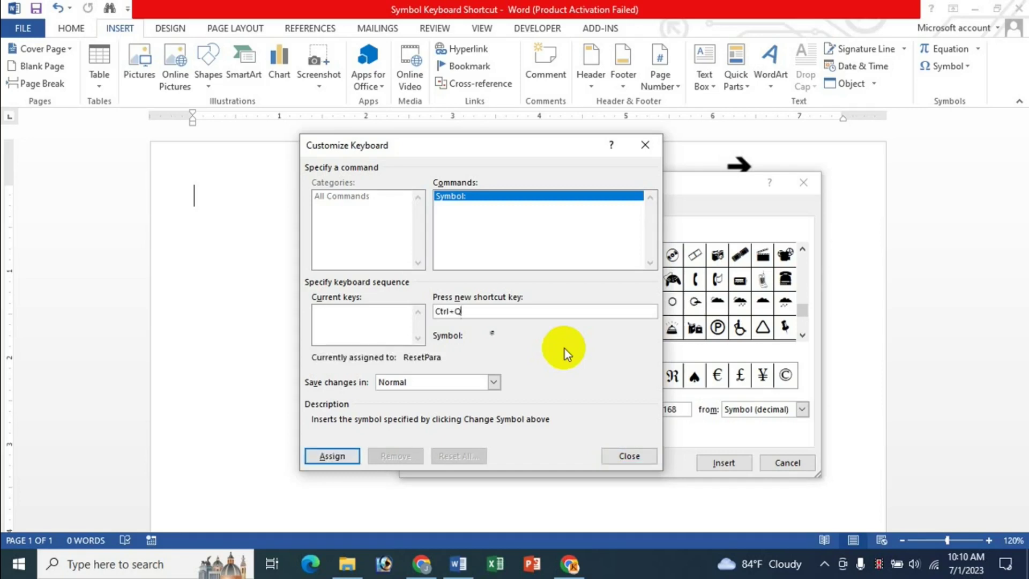
pyautogui.click(333, 455)
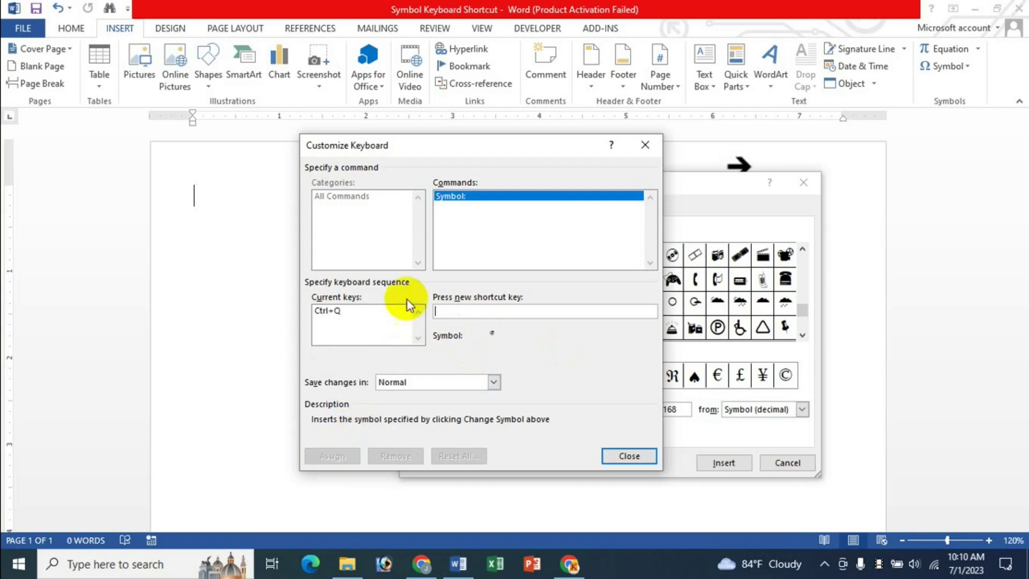
pyautogui.click(621, 453)
# Step: Type three lines of filler text, inserting the book-stack symbol three times via shortcuts
pyautogui.click(787, 464)
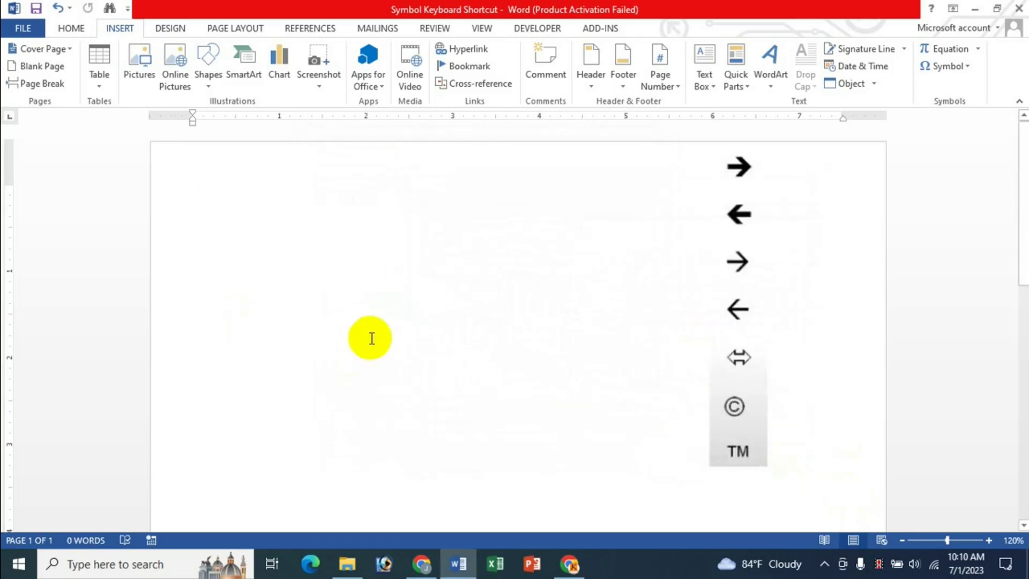
pyautogui.write('dsfksdf')
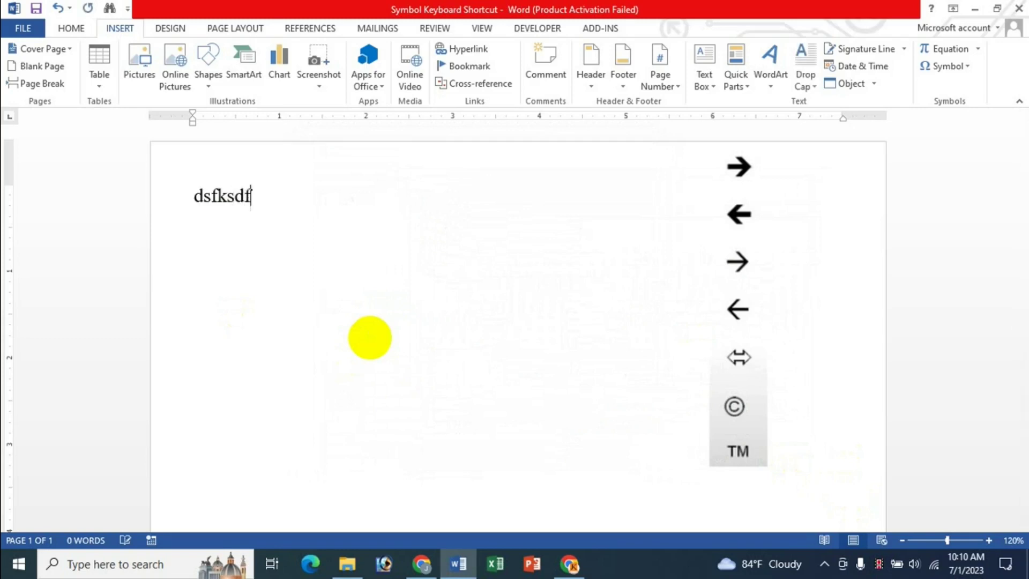
pyautogui.write(' lksdfsd')
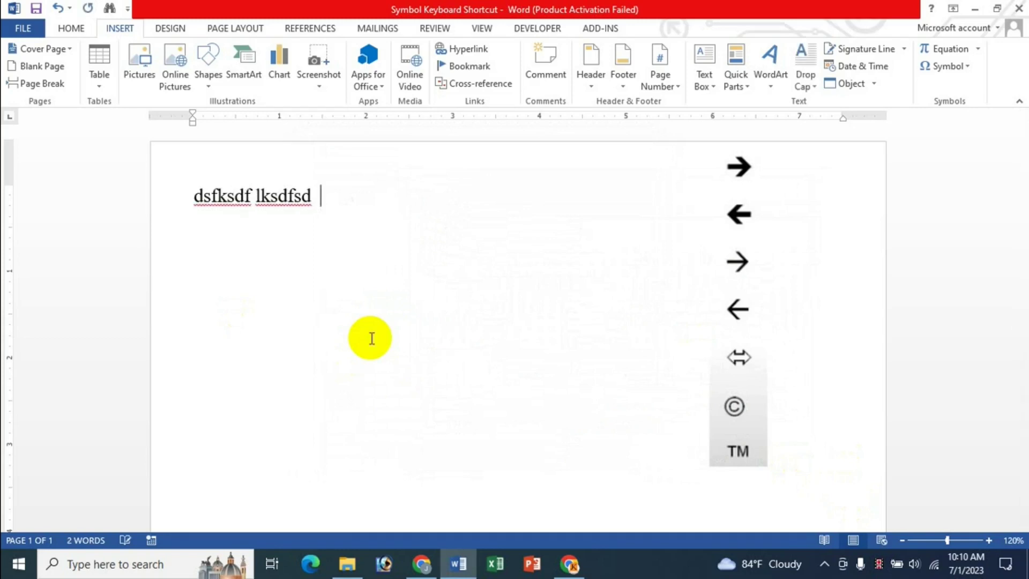
pyautogui.hotkey('ctrl', 'q')
pyautogui.write('lkdsjkfjsdf')
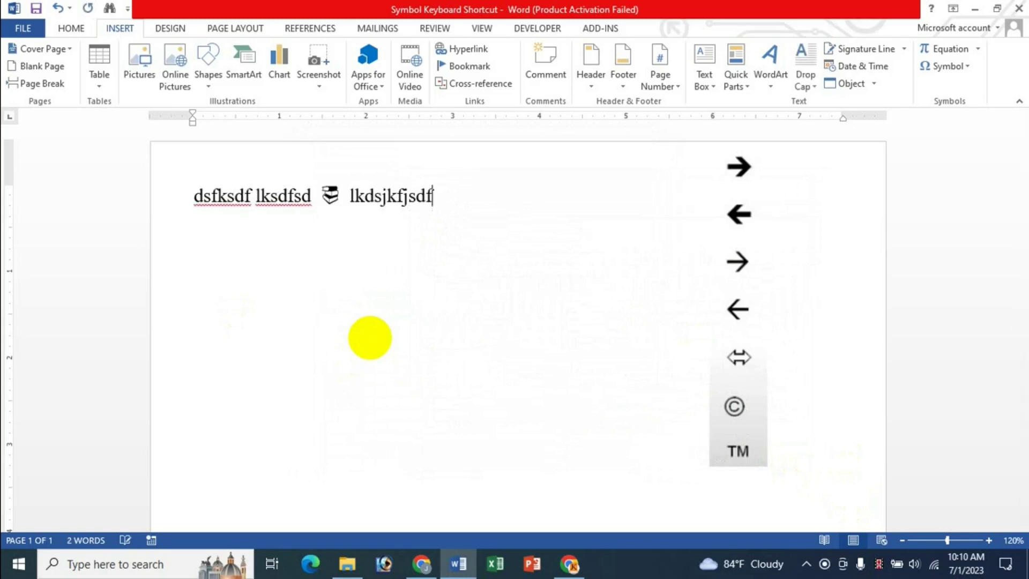
pyautogui.write('dsdlkfksd dsf')
pyautogui.press('Return')
pyautogui.write('dlkfk')
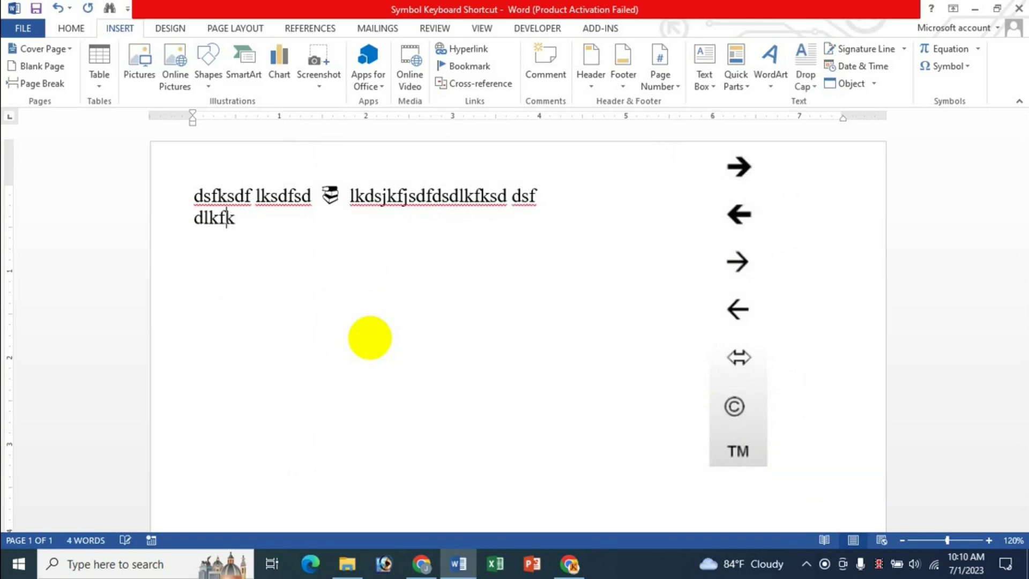
pyautogui.write('lsd dsklfs sdlfs flsdfs d')
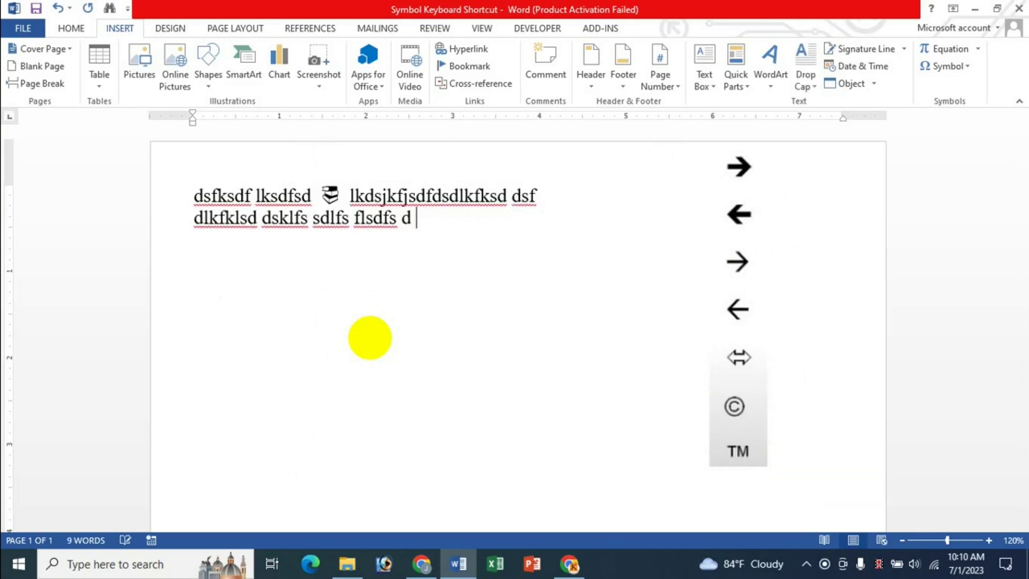
pyautogui.hotkey('ctrl', 'alt', 'b')
pyautogui.write('skdjfk')
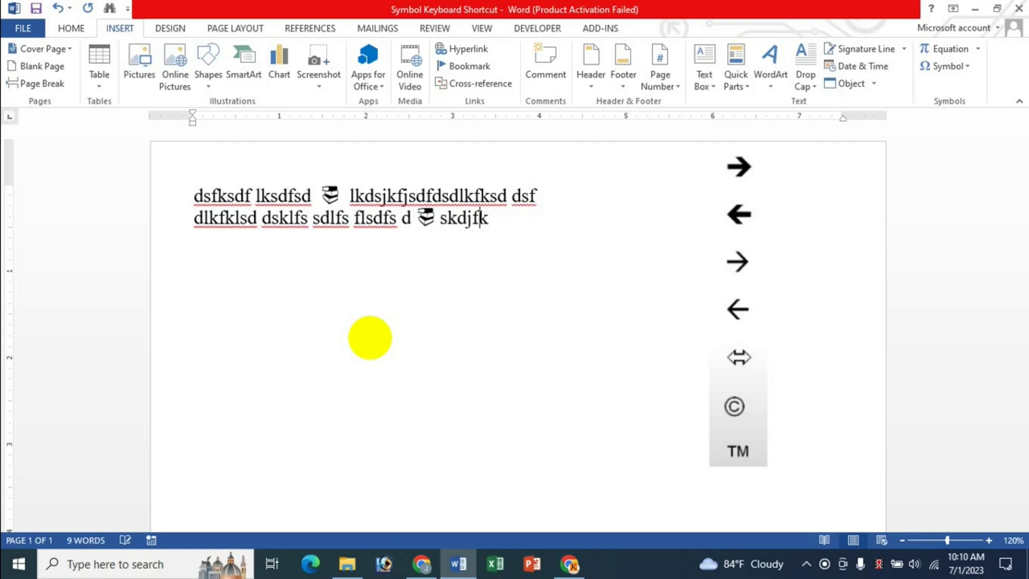
pyautogui.write('dsjfsd d dslkdsjkds ds sd ')
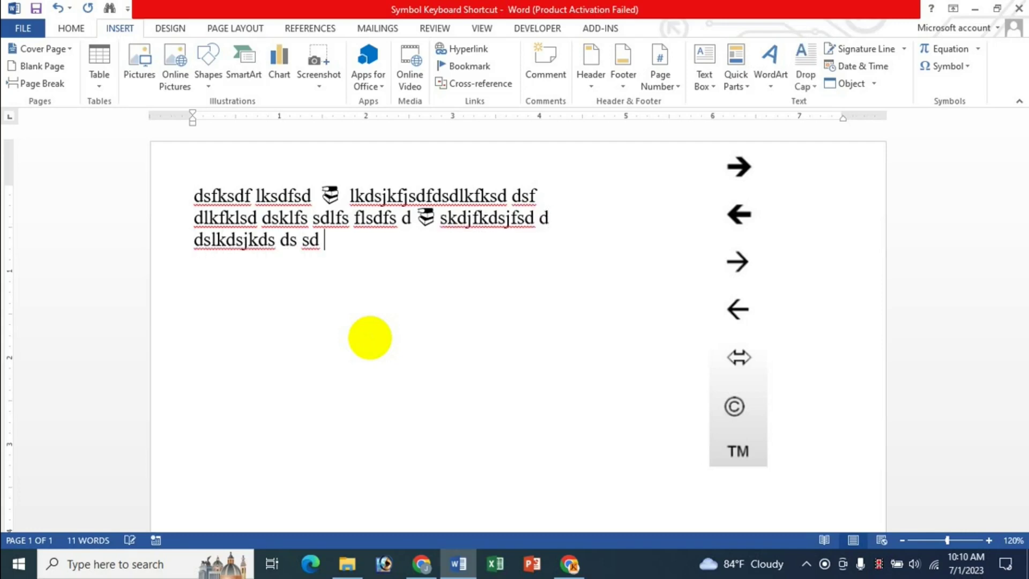
pyautogui.write('ldfds fsddflkksjfksdfkdsk')
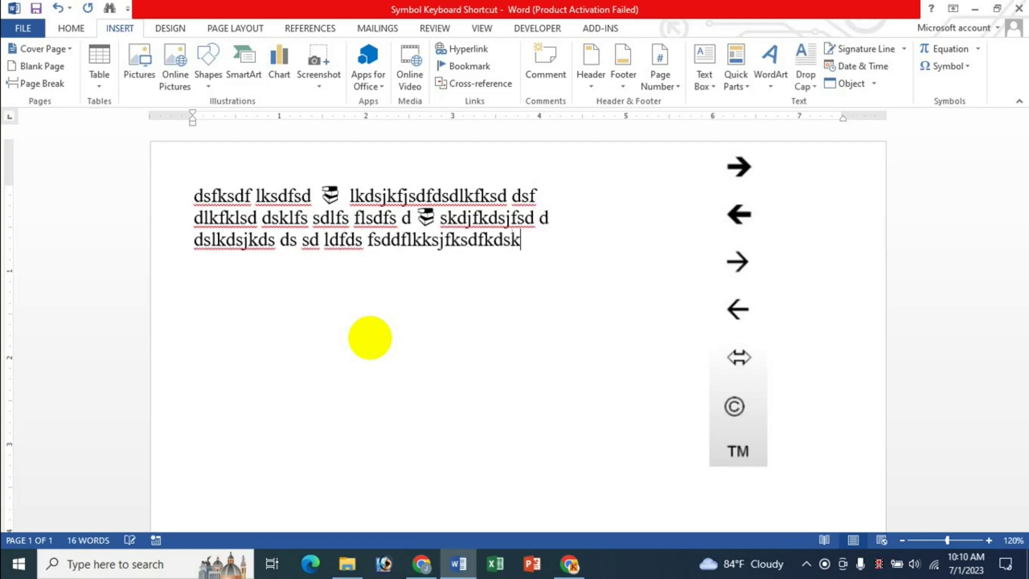
pyautogui.hotkey('ctrl', 'alt', 'b')
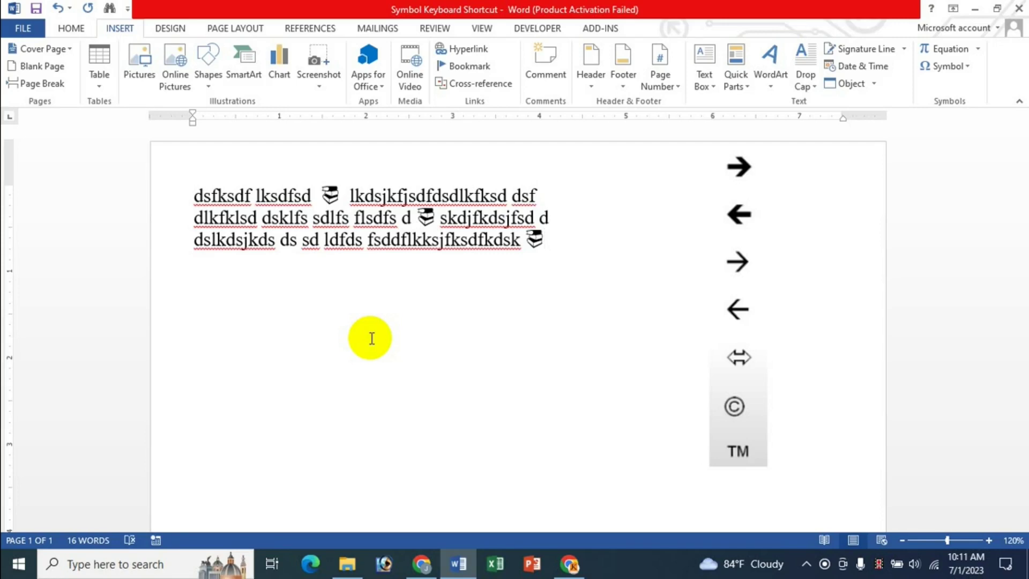
# Step: Remove the Ctrl+Q shortcut from Webdings symbol 168 and close both dialogs
pyautogui.click(971, 64)
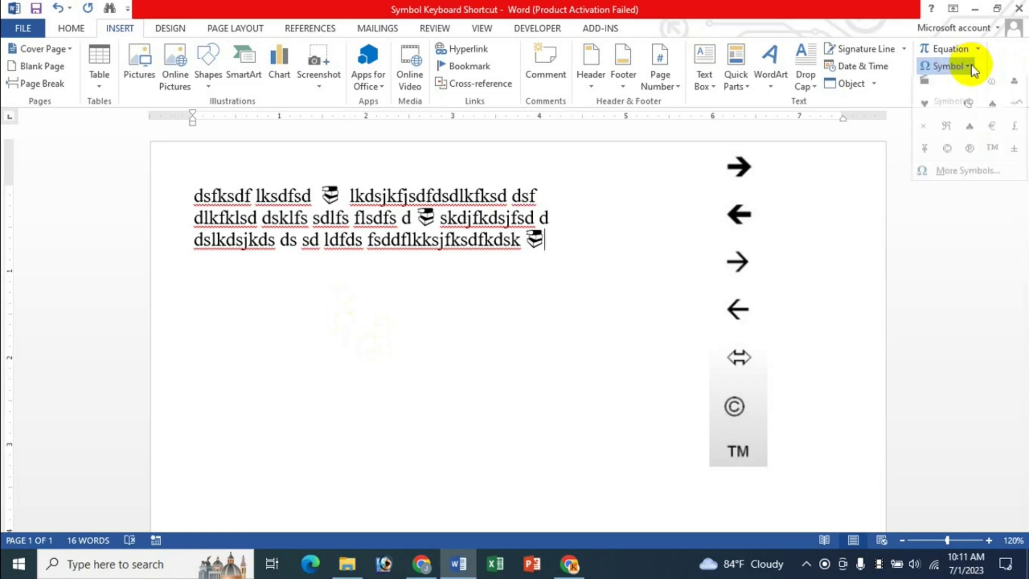
pyautogui.click(953, 179)
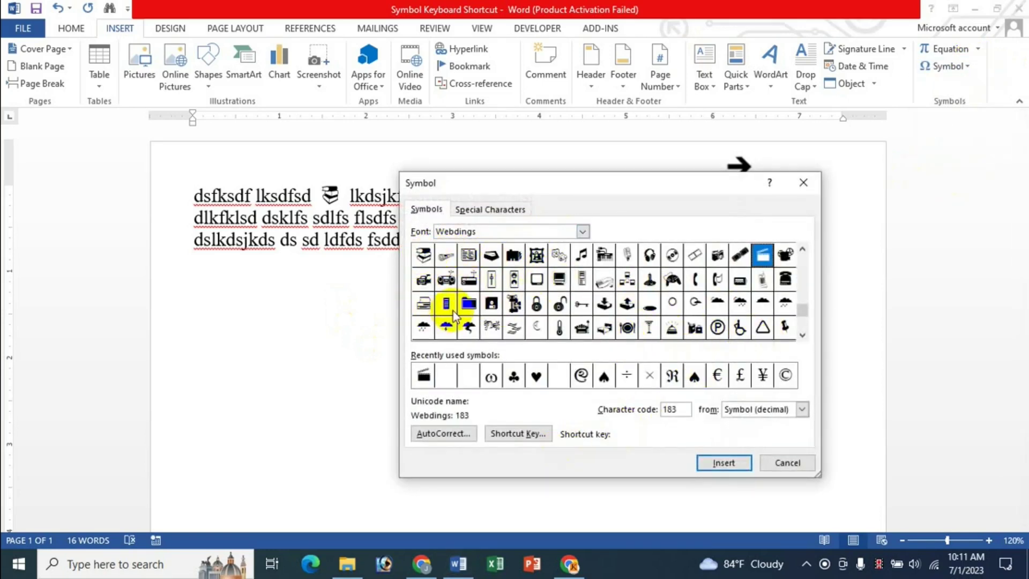
pyautogui.click(423, 255)
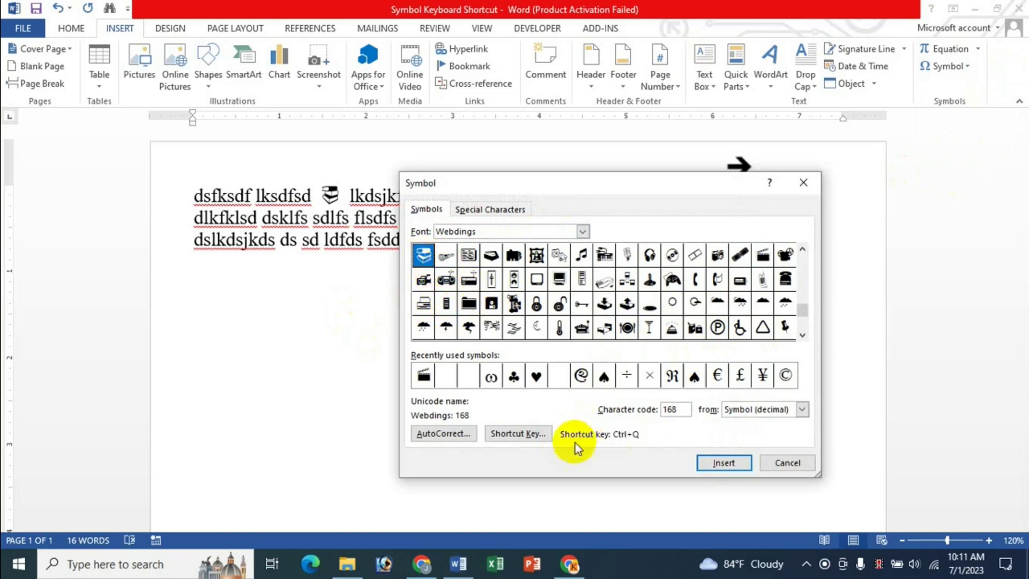
pyautogui.click(518, 432)
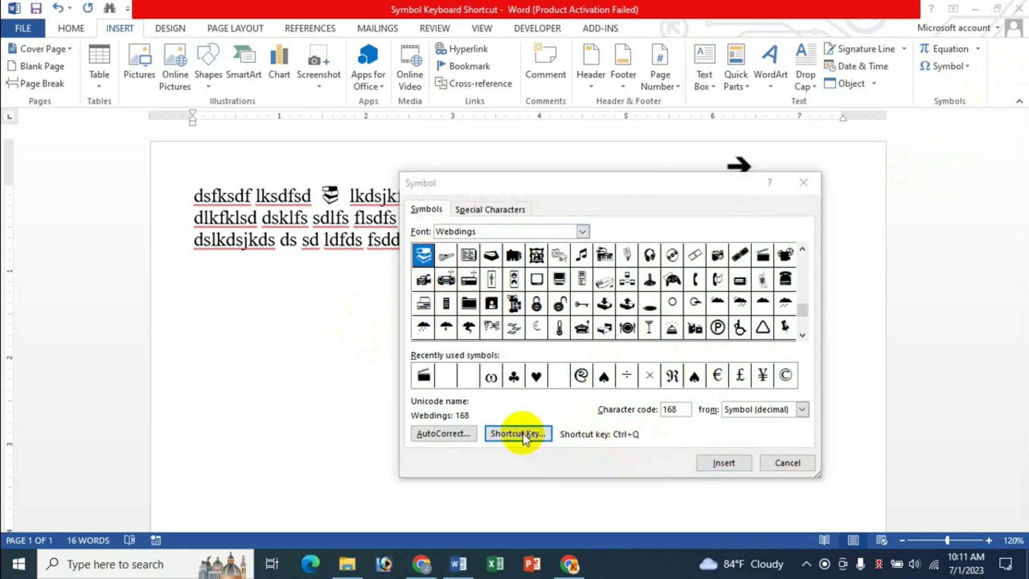
pyautogui.click(327, 310)
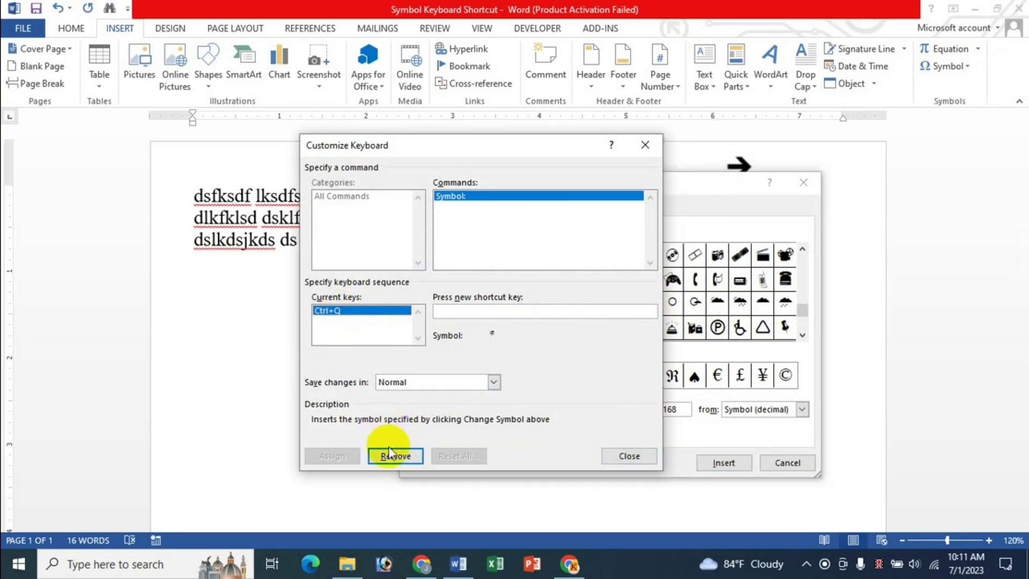
pyautogui.click(395, 455)
pyautogui.click(615, 460)
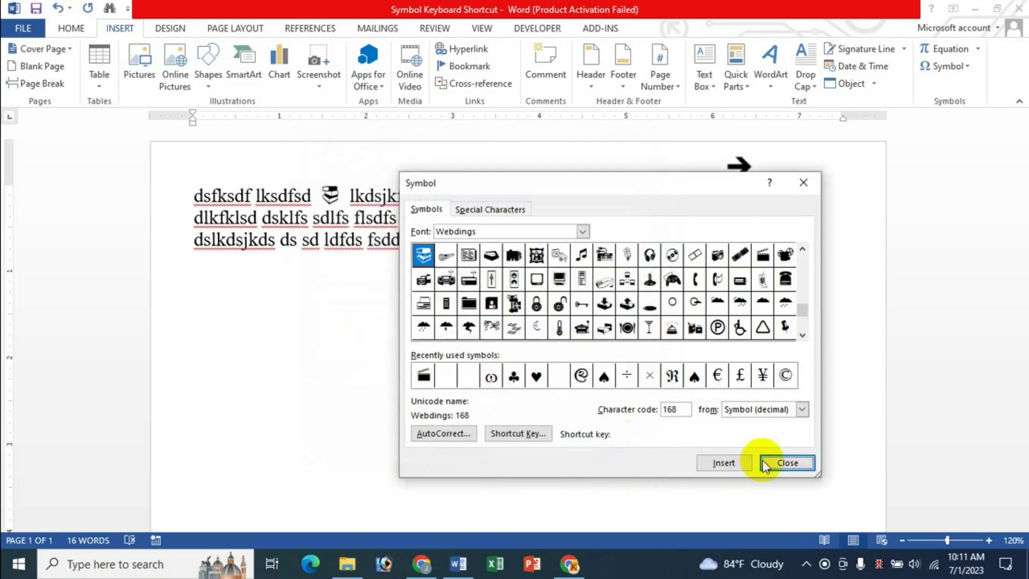
pyautogui.click(783, 461)
pyautogui.press('Return')
# Step: Type a fourth line of filler text, 'lkfdsklf sdklfds df'
pyautogui.write('lkfdskl')
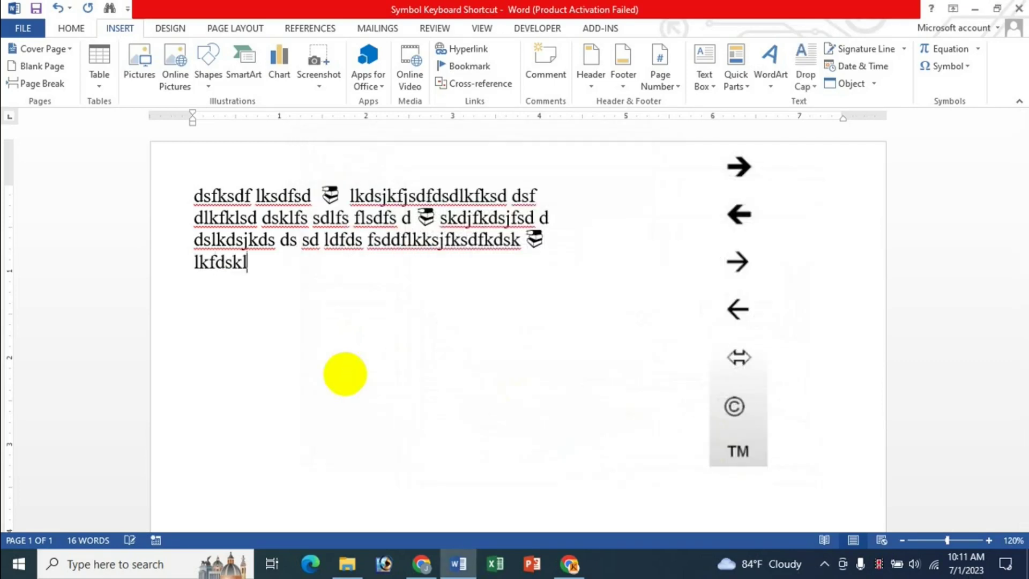
pyautogui.write('f sdklfds ')
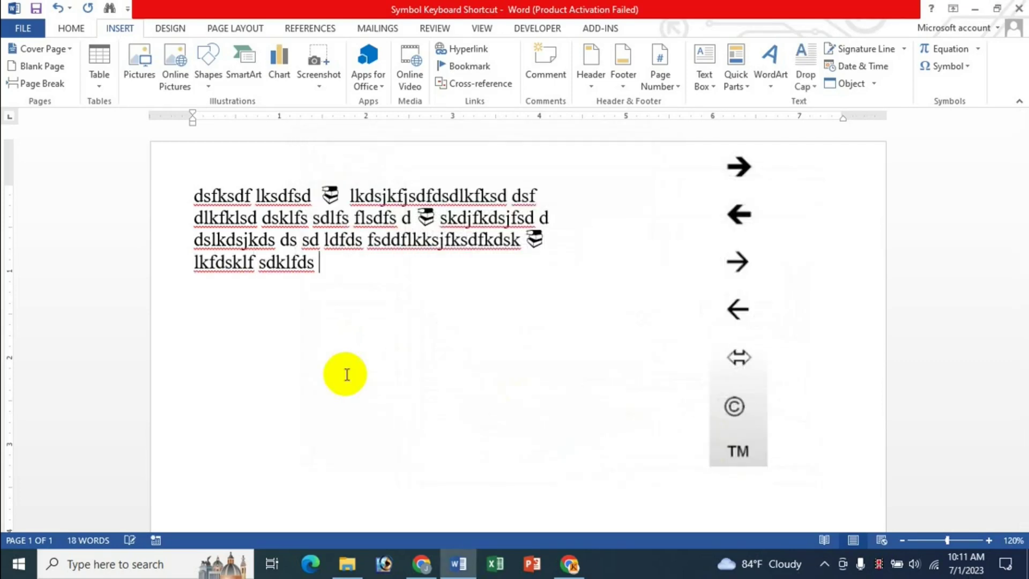
pyautogui.write('df')
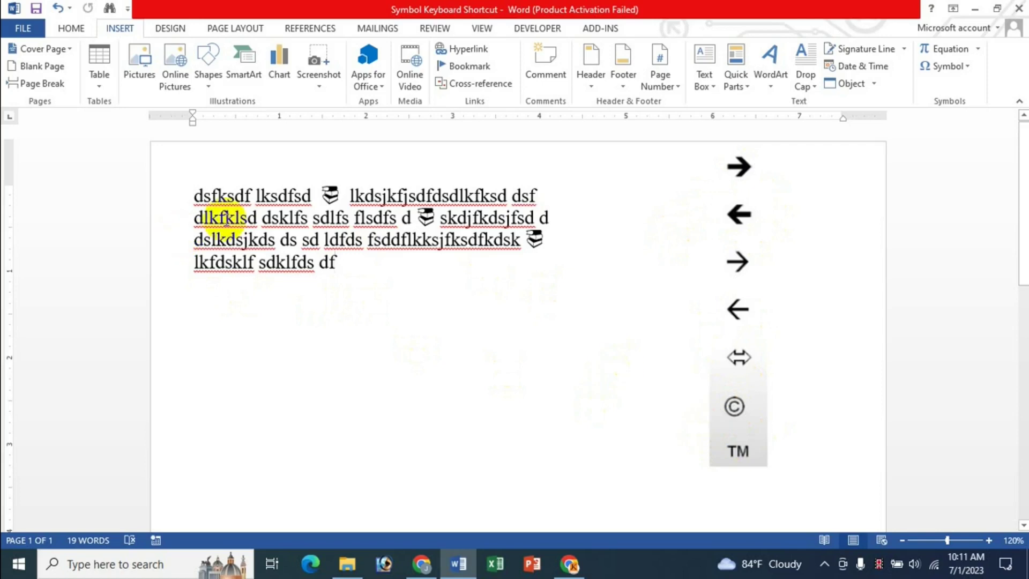
# Step: Select the sample text, then deselect it by clicking at the end of the last line
pyautogui.moveTo(184, 199); pyautogui.dragTo(337, 261)
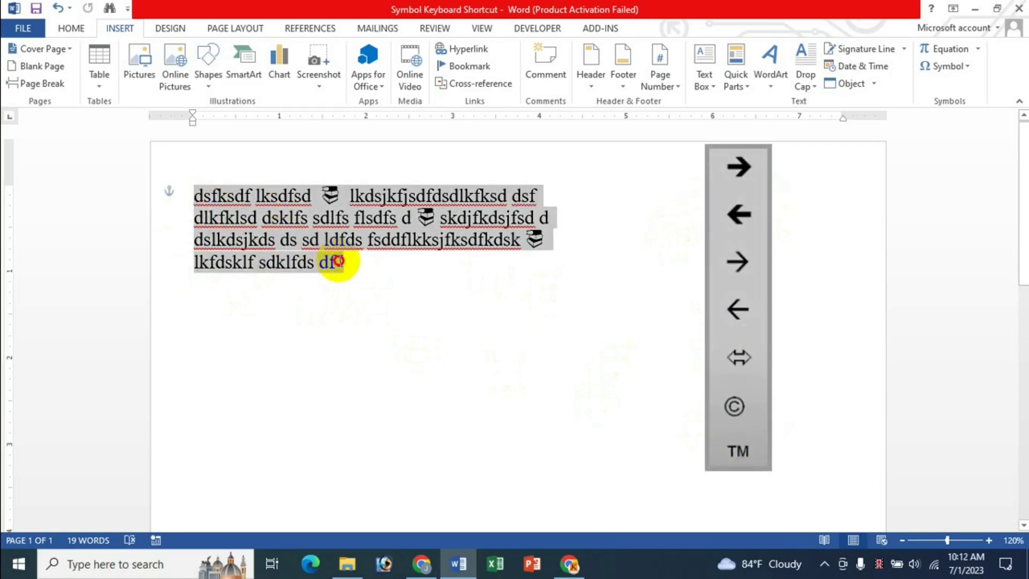
pyautogui.click(333, 280)
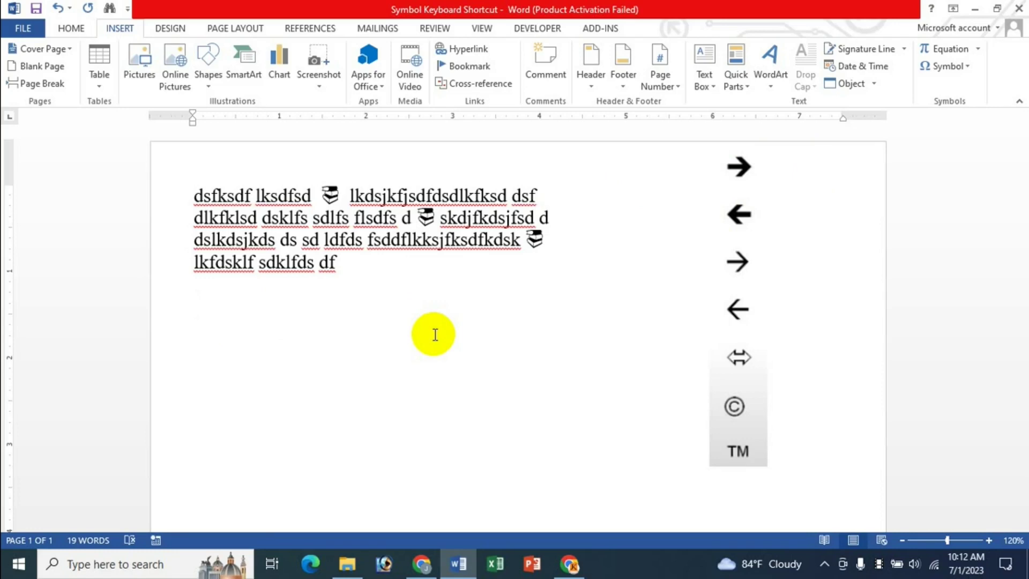
# Step: Type ==> on two lines so AutoCorrect produces two bold right arrows
pyautogui.write('=')
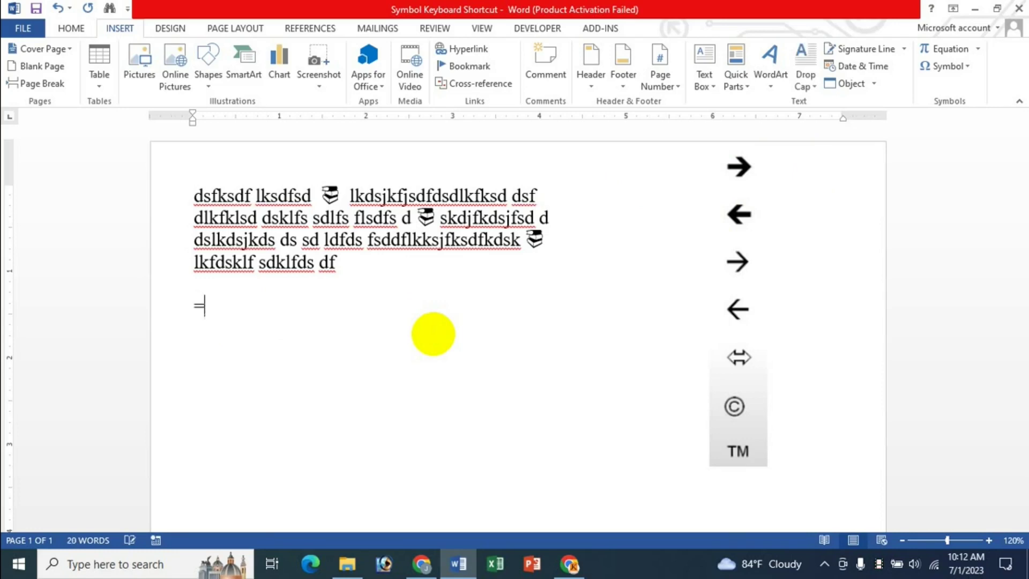
pyautogui.write('=')
pyautogui.write('>')
pyautogui.hotkey('ctrl', 'z')
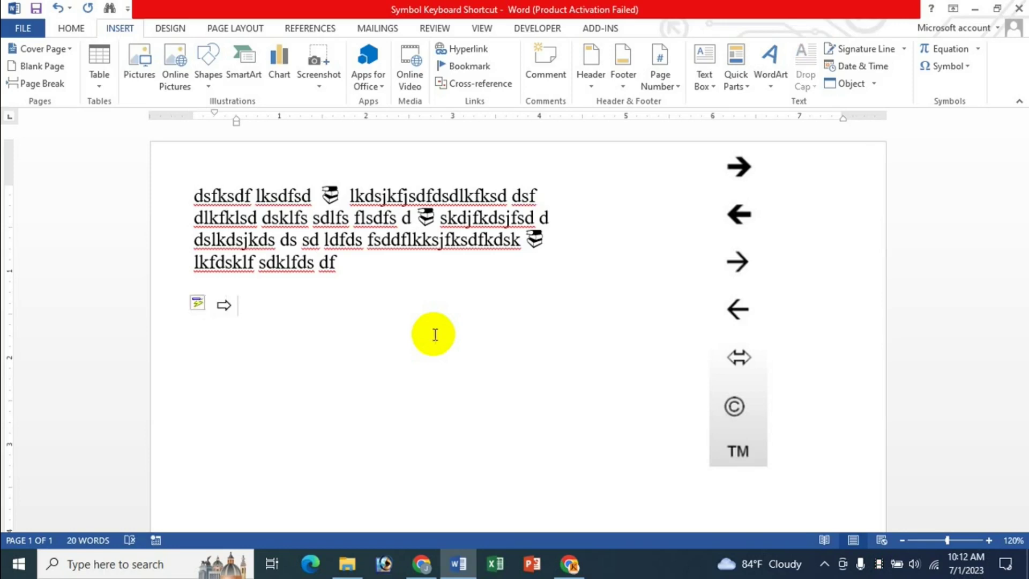
pyautogui.press('Return')
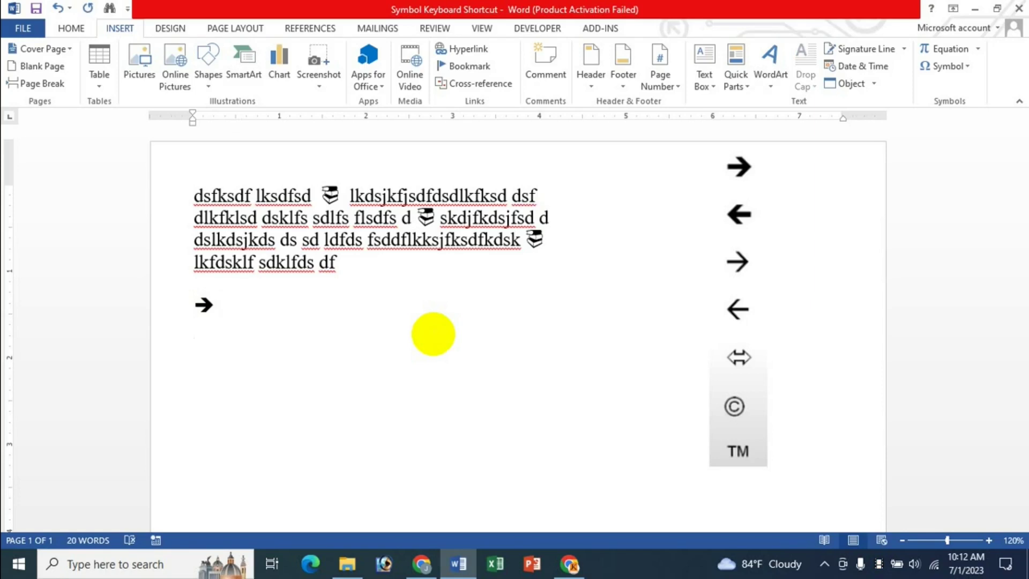
pyautogui.write('==')
pyautogui.write('>')
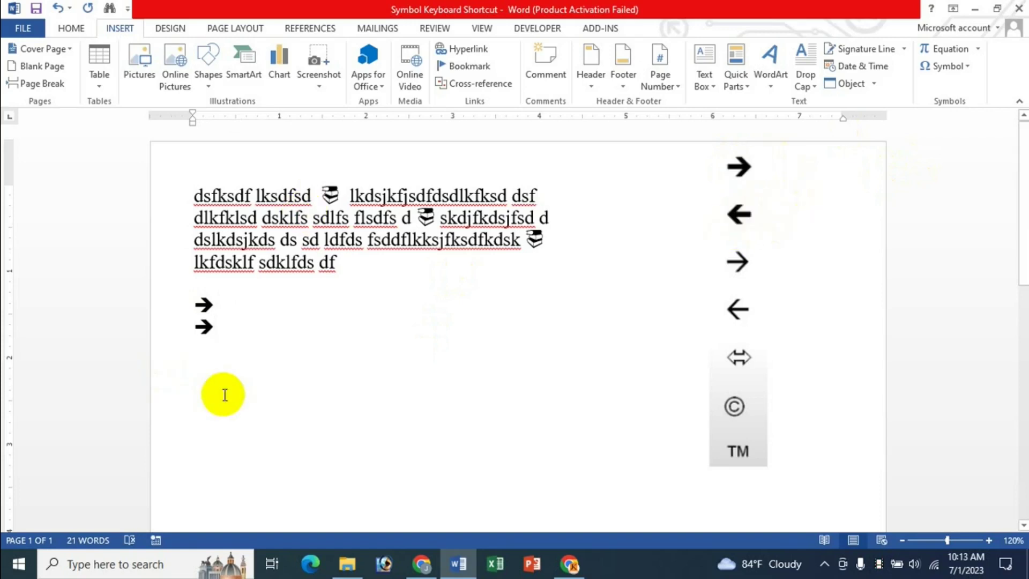
# Step: Add two left arrows on new lines by typing <-- and <==
pyautogui.press('Return')
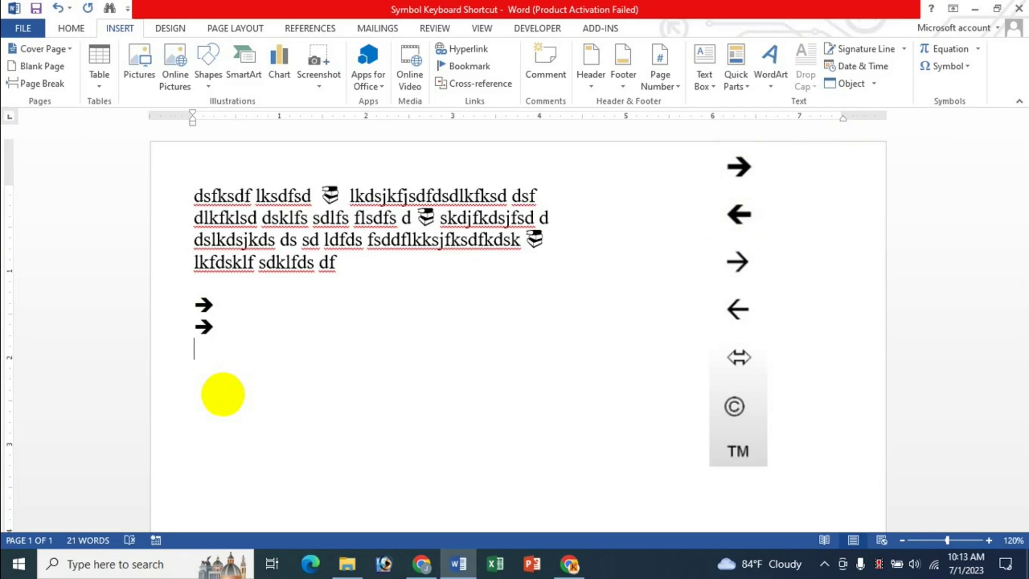
pyautogui.write('<')
pyautogui.write('--')
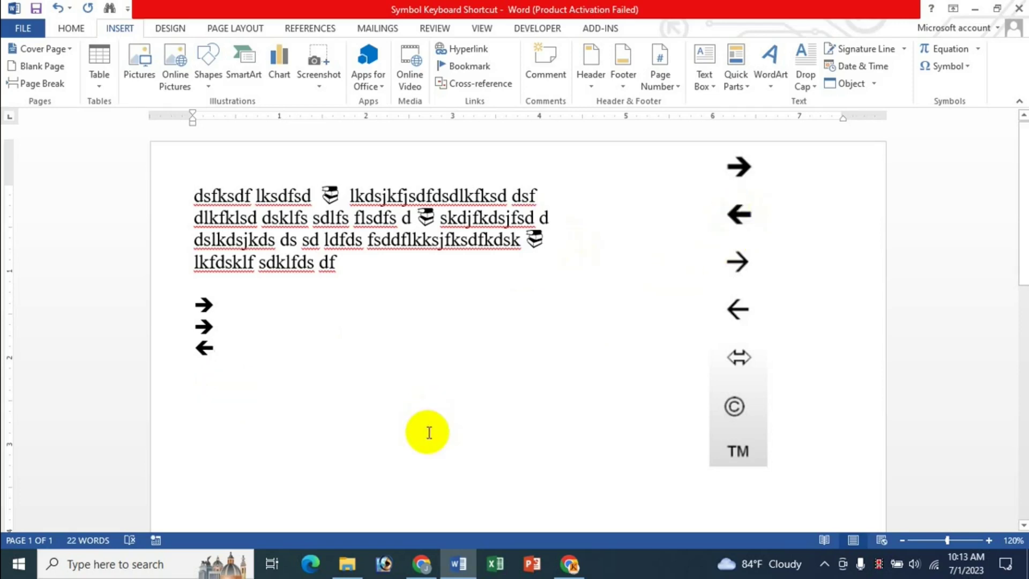
pyautogui.press('Return')
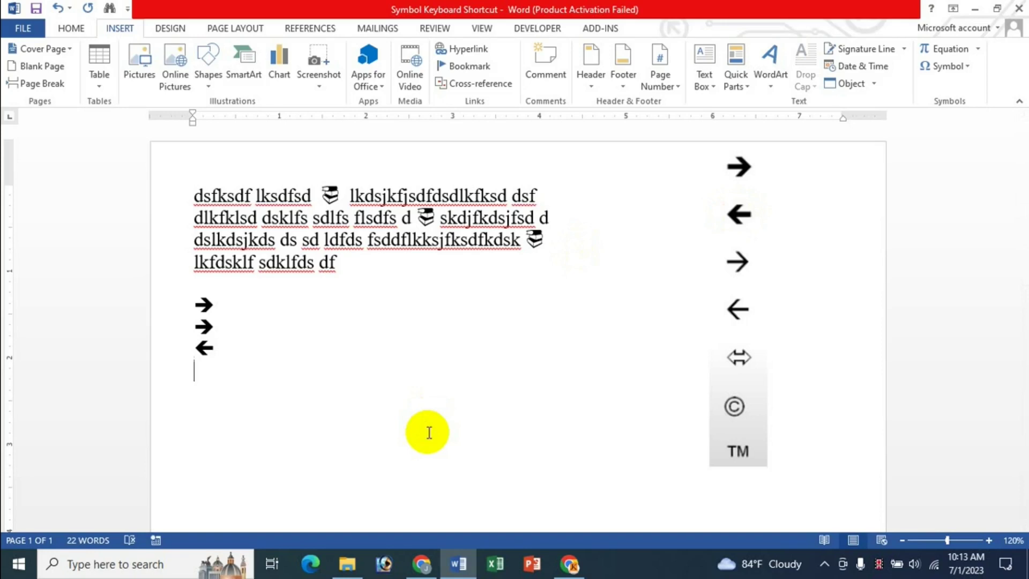
pyautogui.write('<==')
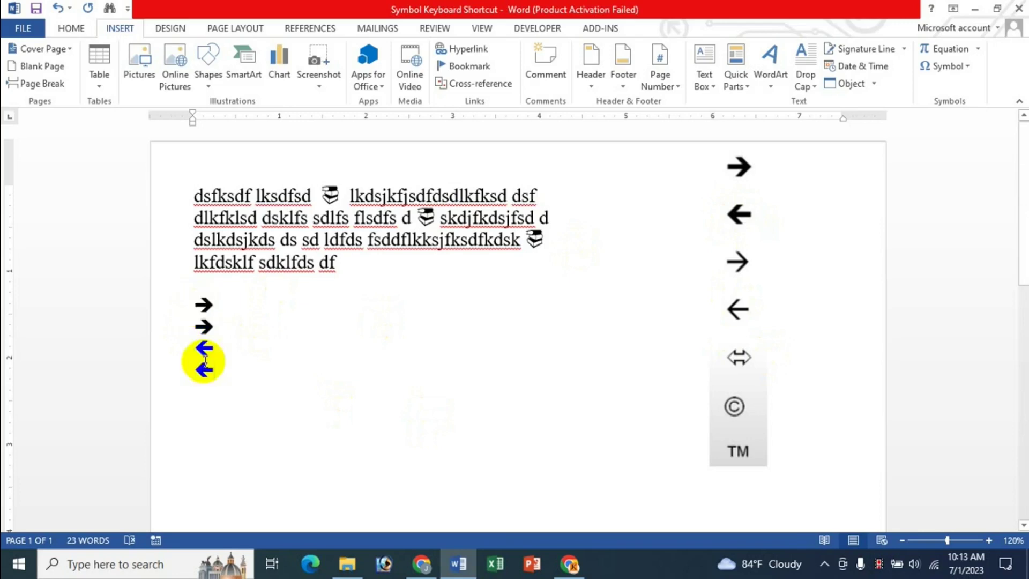
# Step: Delete each bold arrow line by line under the sample text, leaving one empty line
pyautogui.click(194, 305)
pyautogui.hotkey('shift', 'Right')
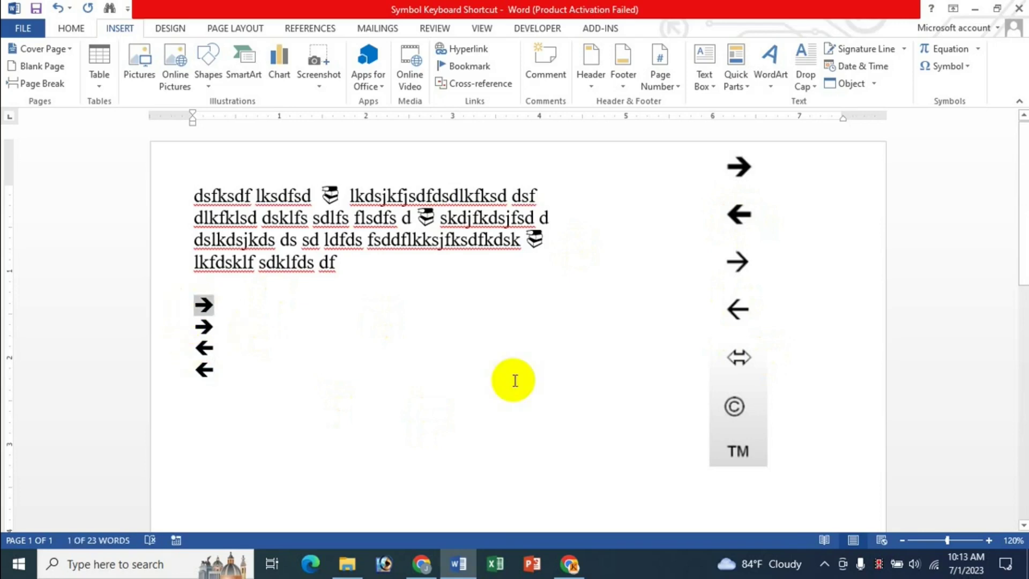
pyautogui.press('Delete')
pyautogui.press('Down')
pyautogui.hotkey('shift', 'Right')
pyautogui.press('Delete')
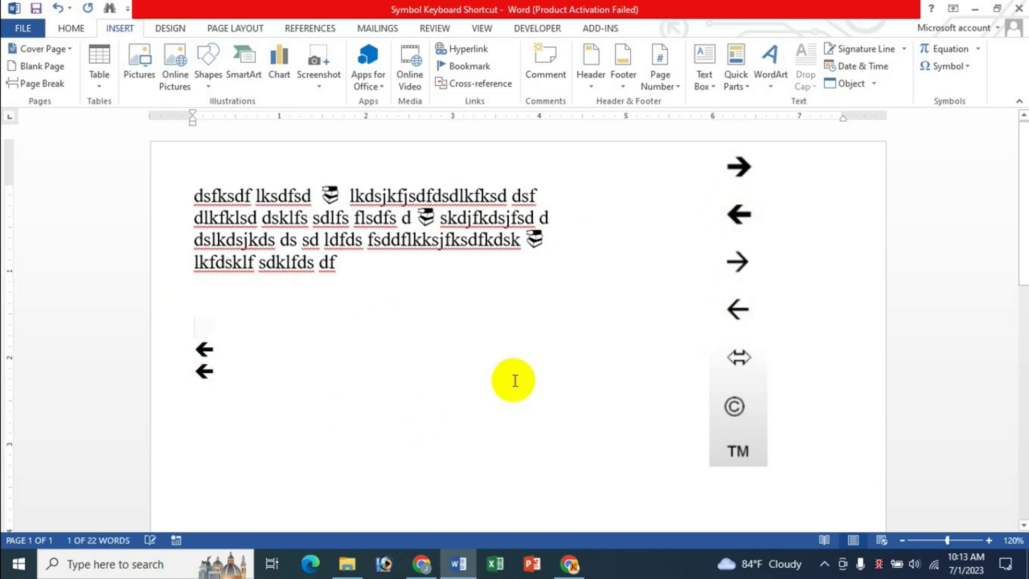
pyautogui.press('Down')
pyautogui.hotkey('shift', 'Right')
pyautogui.press('Delete')
pyautogui.press('Down')
pyautogui.hotkey('shift', 'Right')
pyautogui.press('Delete')
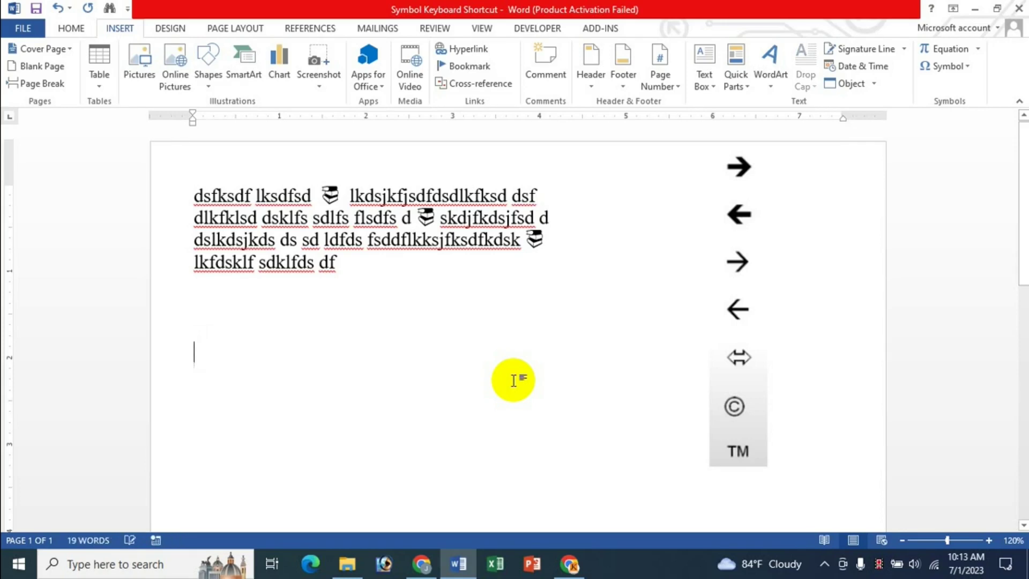
pyautogui.press('Up')
pyautogui.press('Up')
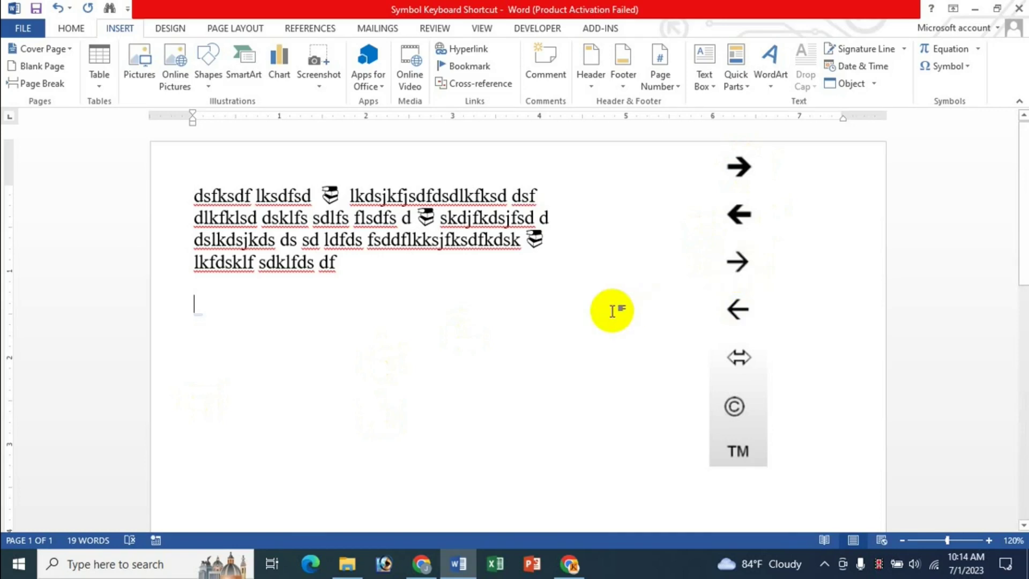
# Step: Type --> twice on separate lines for two AutoCorrect right arrows, then begin a left arrow with <
pyautogui.write('--')
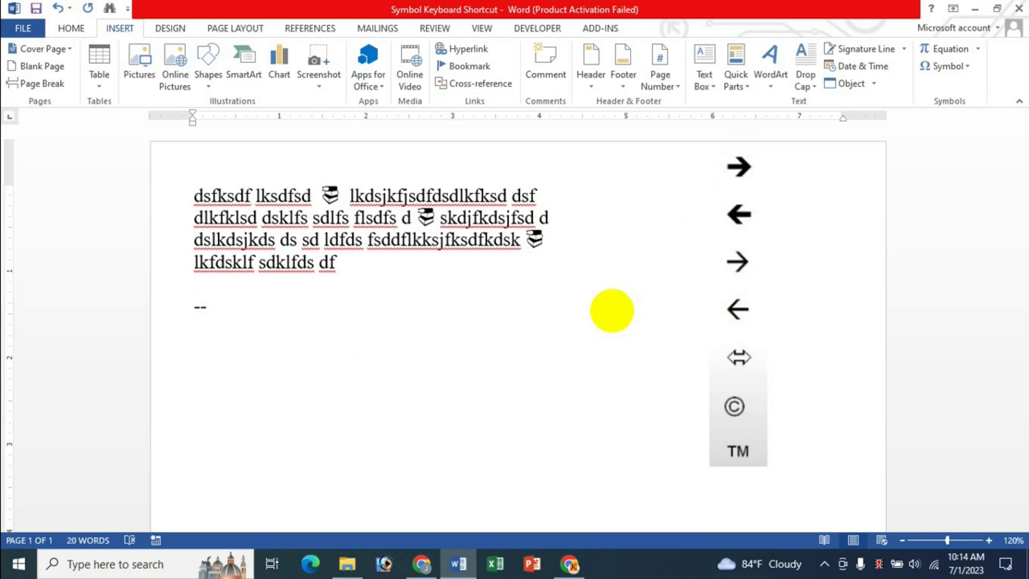
pyautogui.write('>')
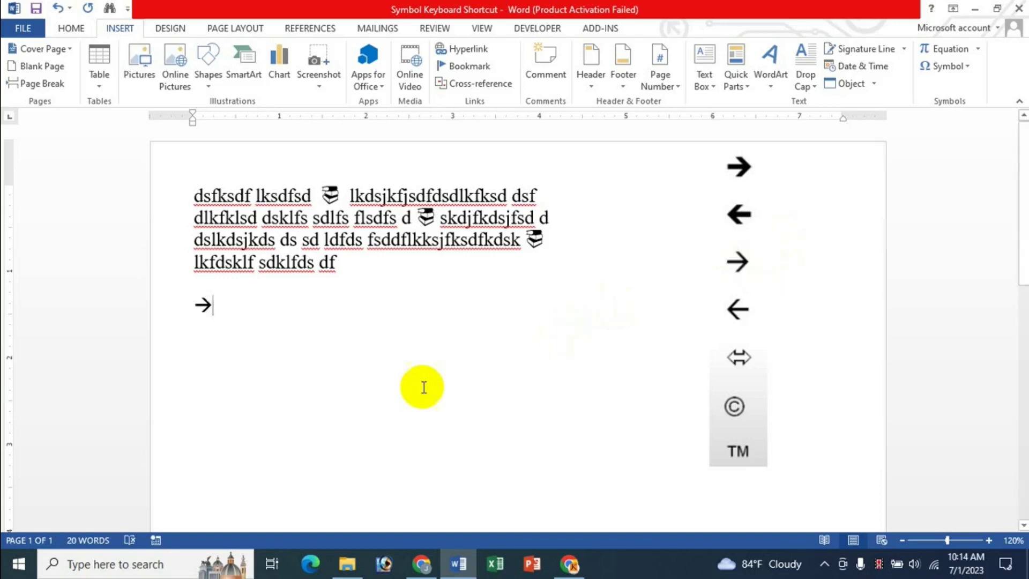
pyautogui.press('Return')
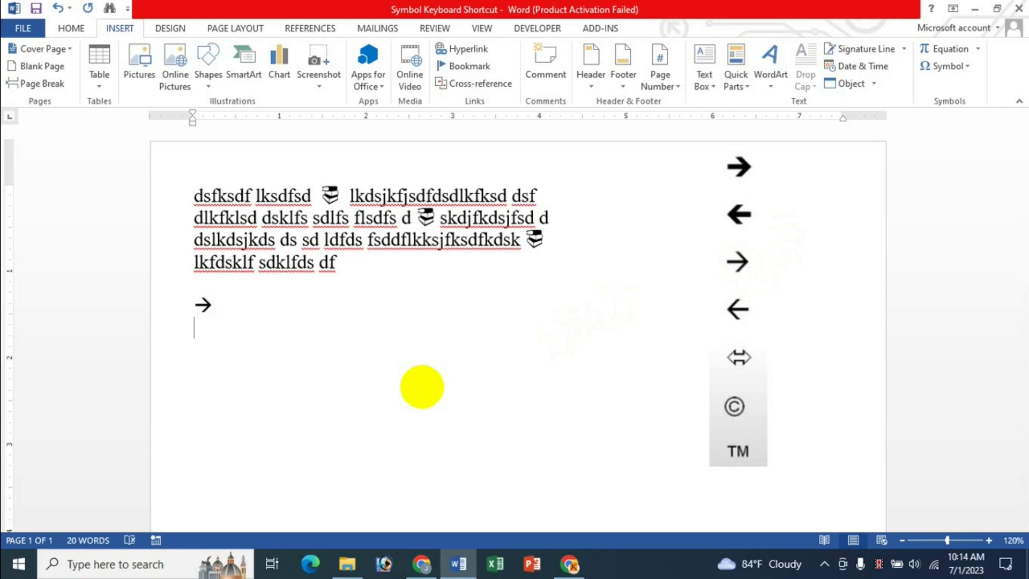
pyautogui.write('-')
pyautogui.write('>')
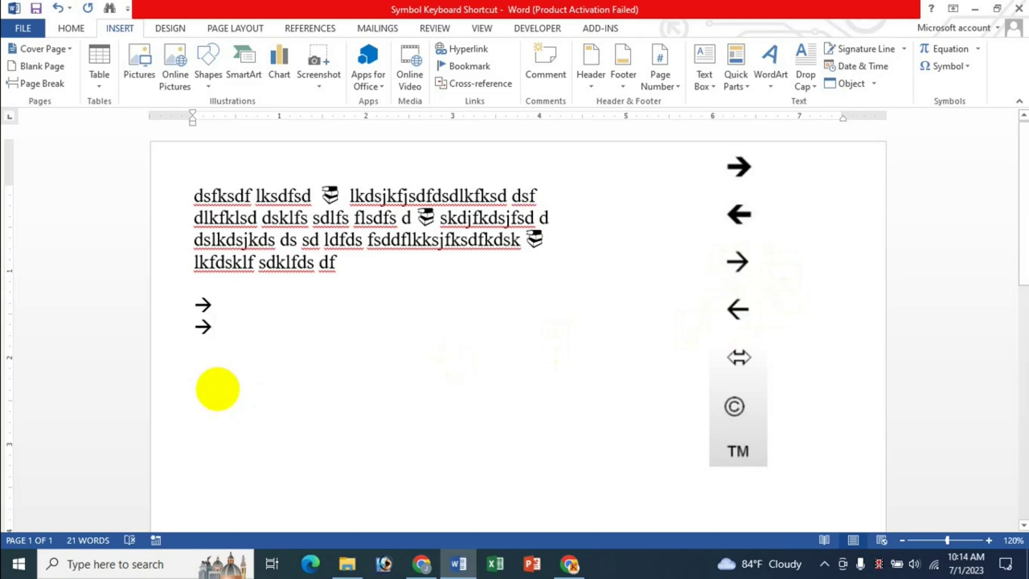
pyautogui.press('Return')
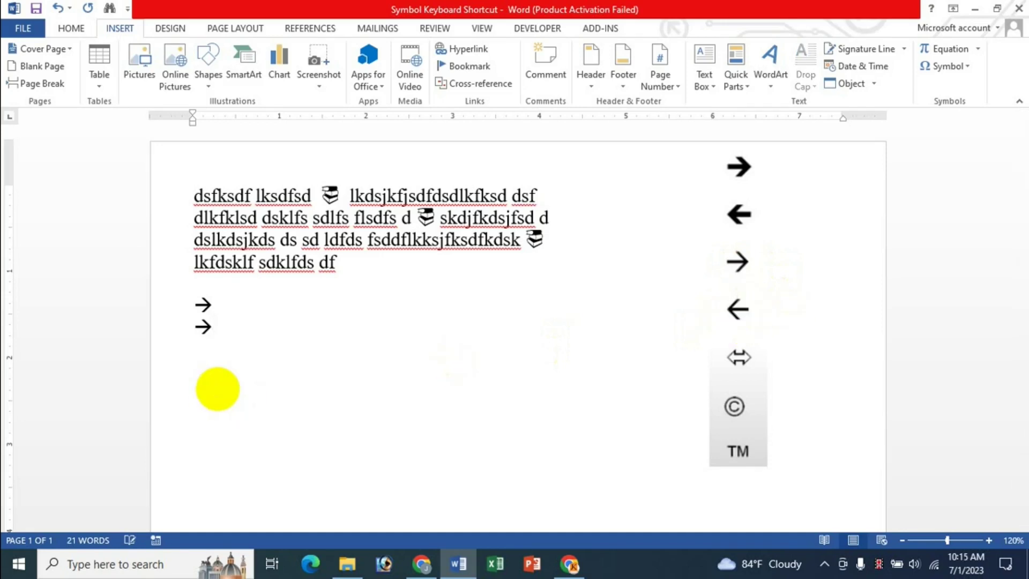
pyautogui.write('<')
# Step: Complete <-- and type another <-- on the next line, then start a <=> line with <
pyautogui.write('-')
pyautogui.write('-')
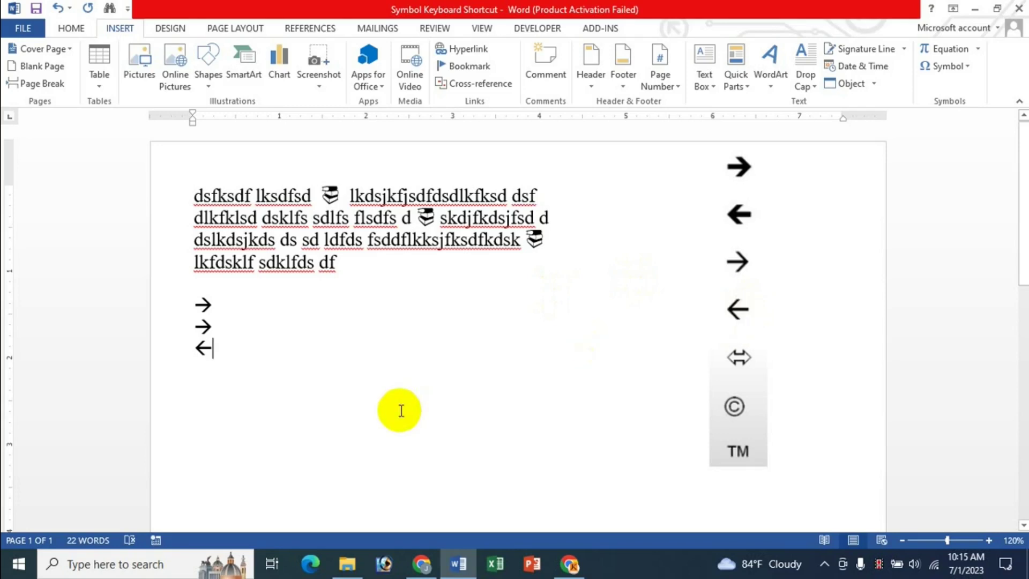
pyautogui.press('Return')
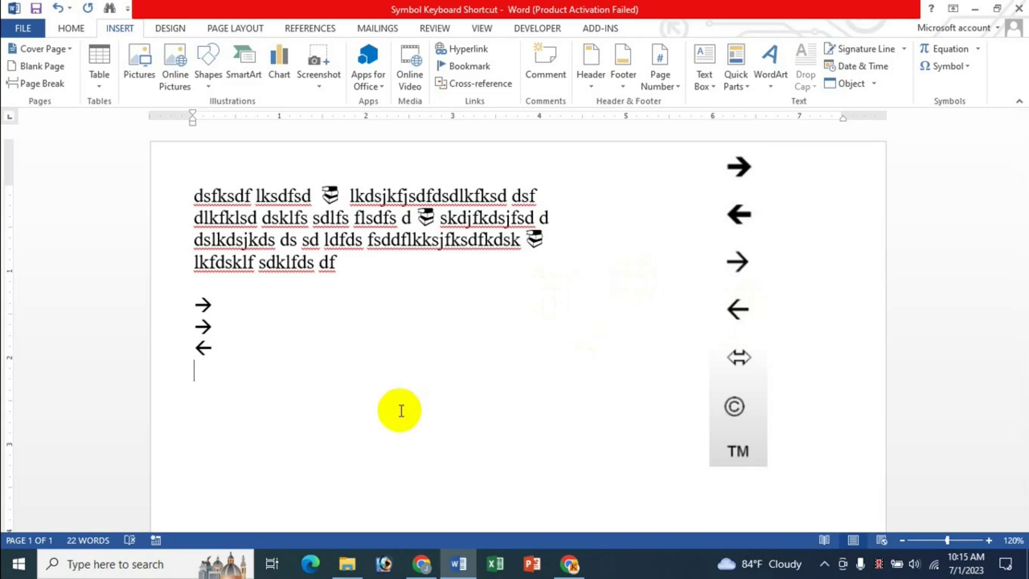
pyautogui.write('<')
pyautogui.write('-')
pyautogui.write('-')
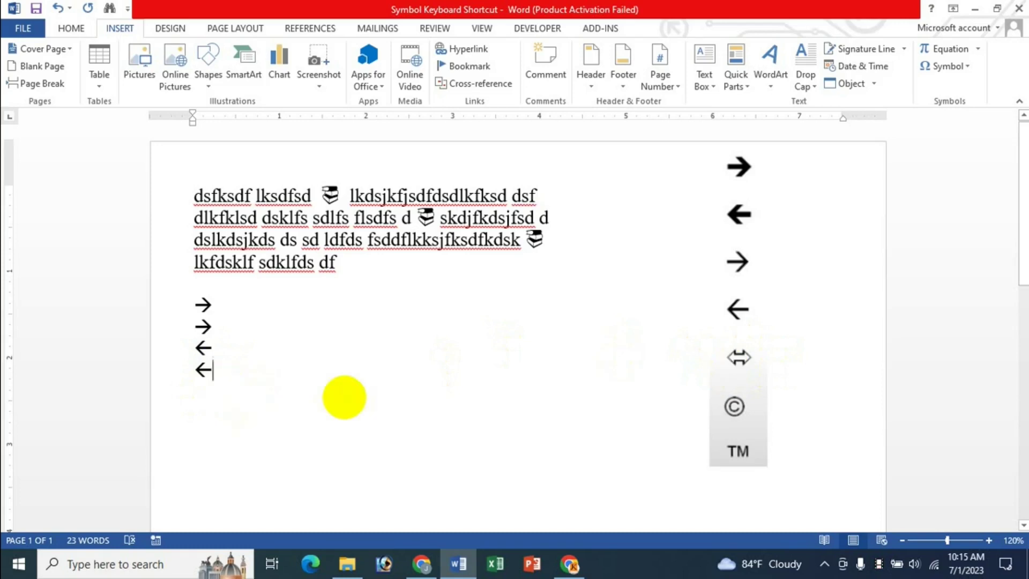
pyautogui.press('Return')
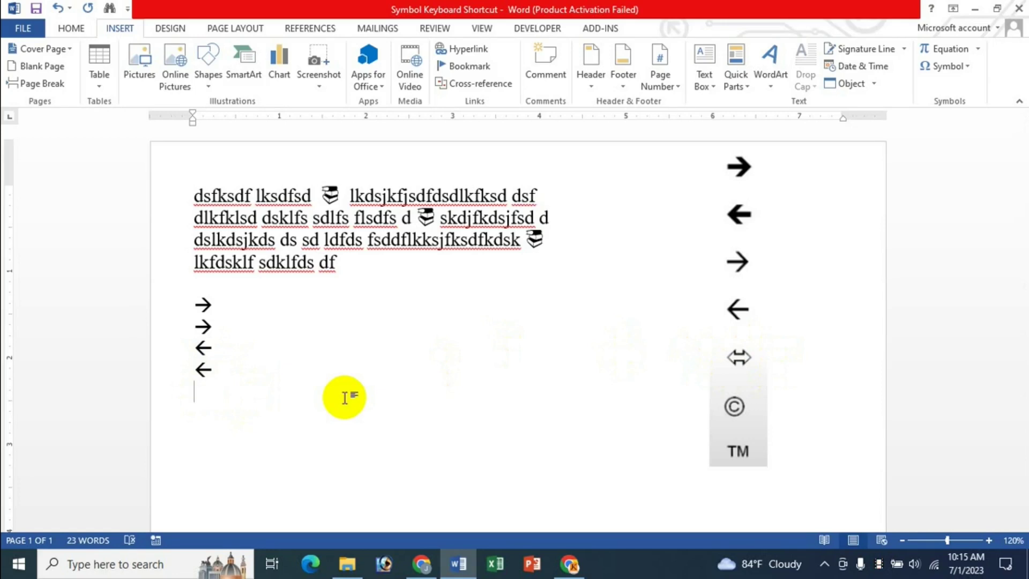
pyautogui.write('<')
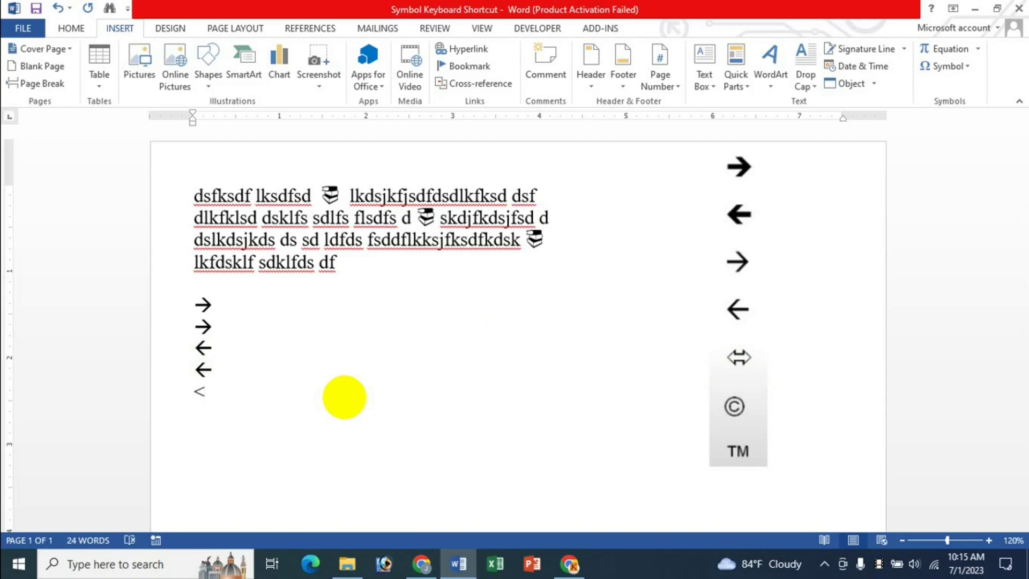
# Step: Finish <=> and type a second <=> so AutoCorrect makes two ⇔ arrows on separate lines
pyautogui.write('=')
pyautogui.write('>')
pyautogui.press('Return')
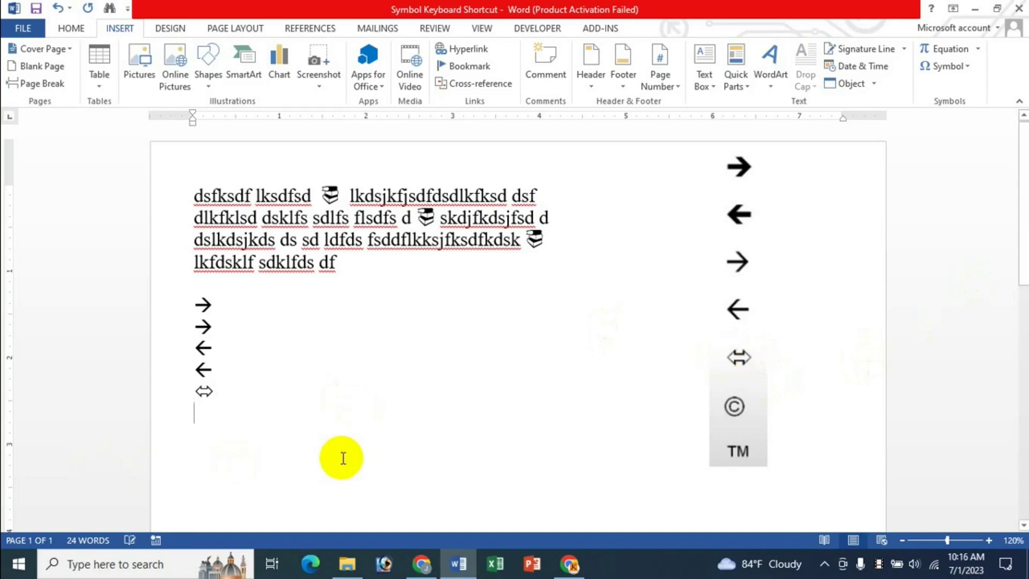
pyautogui.write('<')
pyautogui.write('=')
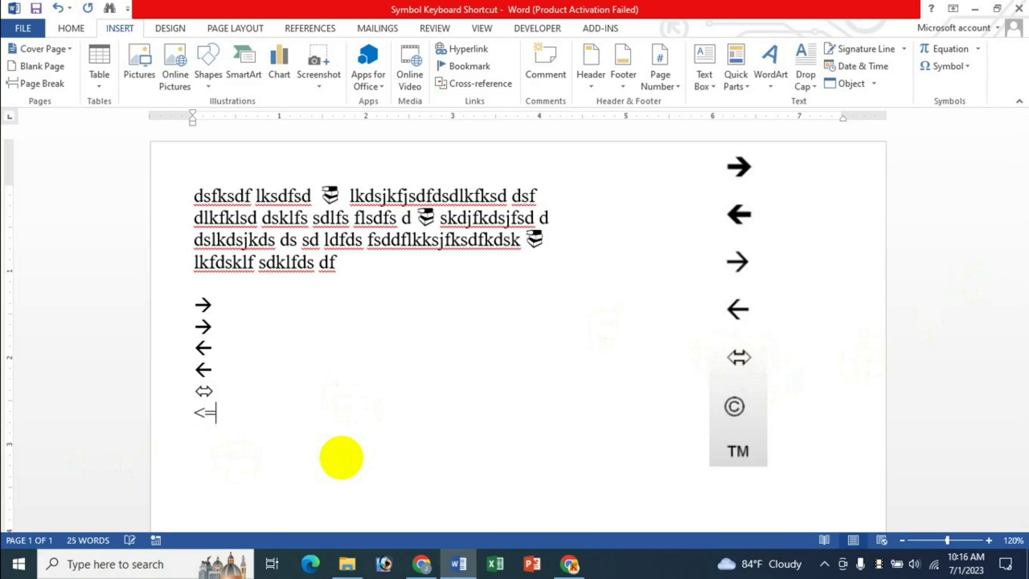
pyautogui.write('>')
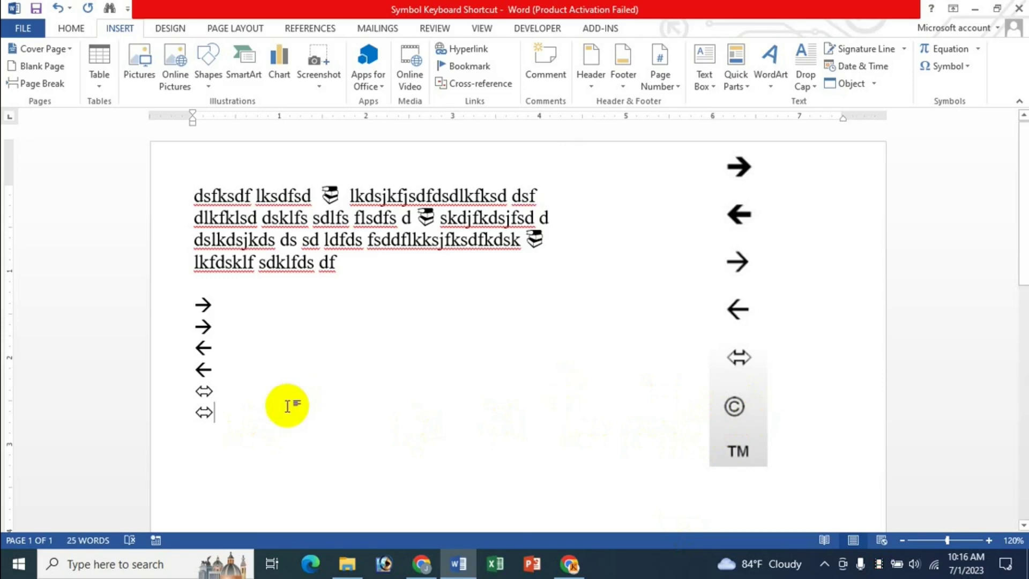
pyautogui.press('Return')
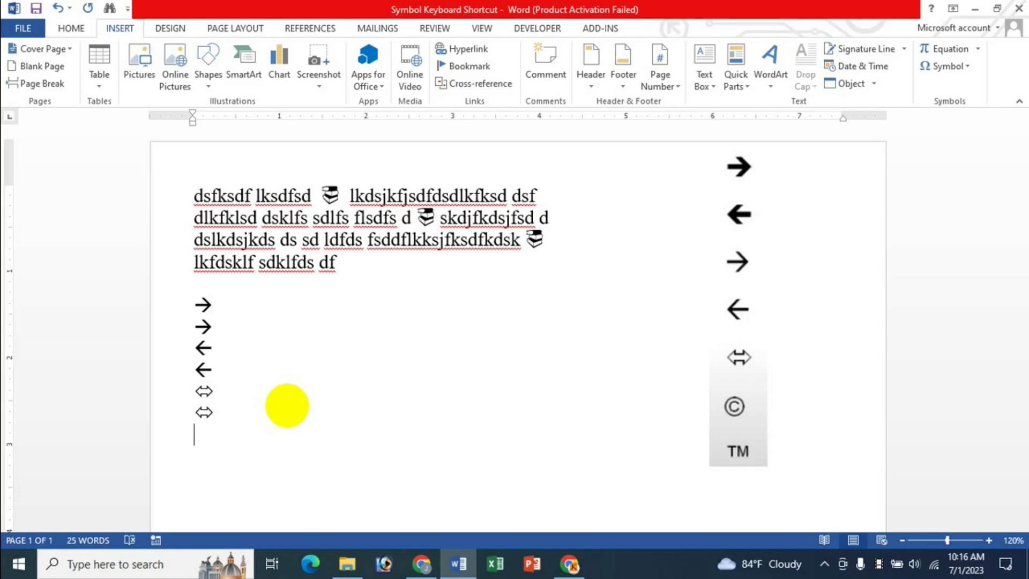
# Step: Type (c) on two separate lines so AutoCorrect converts each into ©
pyautogui.write('(')
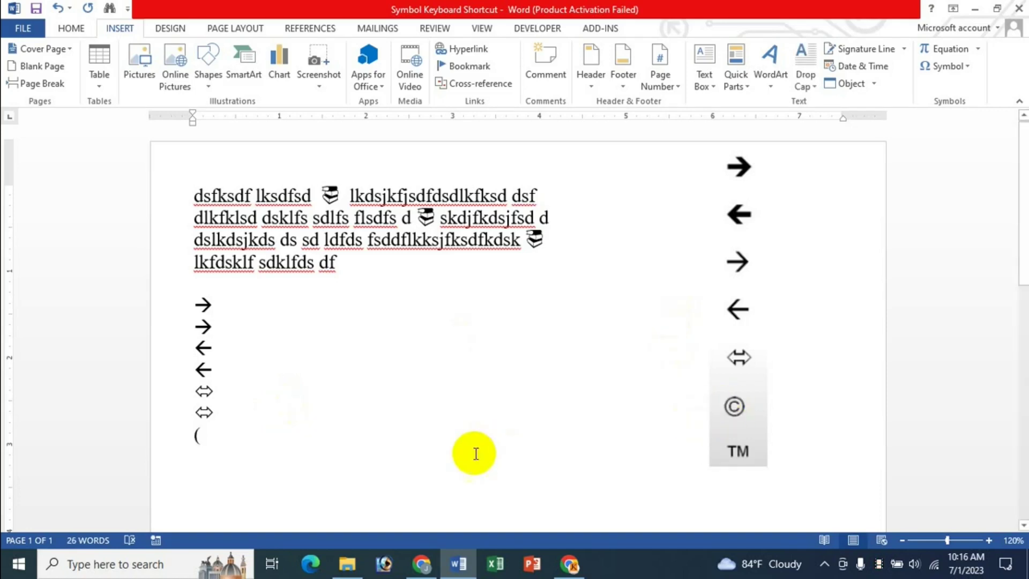
pyautogui.write('c')
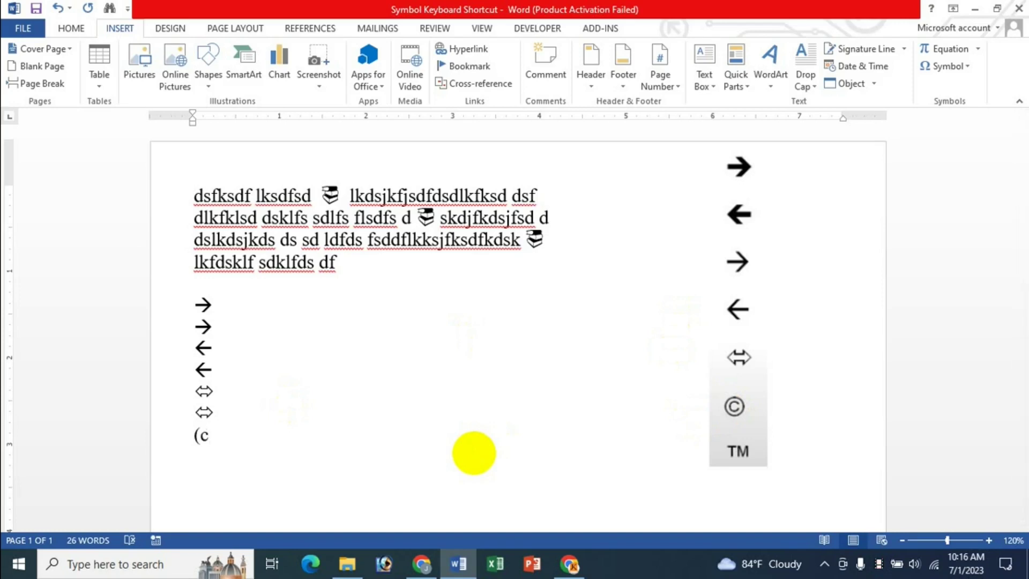
pyautogui.write(')')
pyautogui.press('Return')
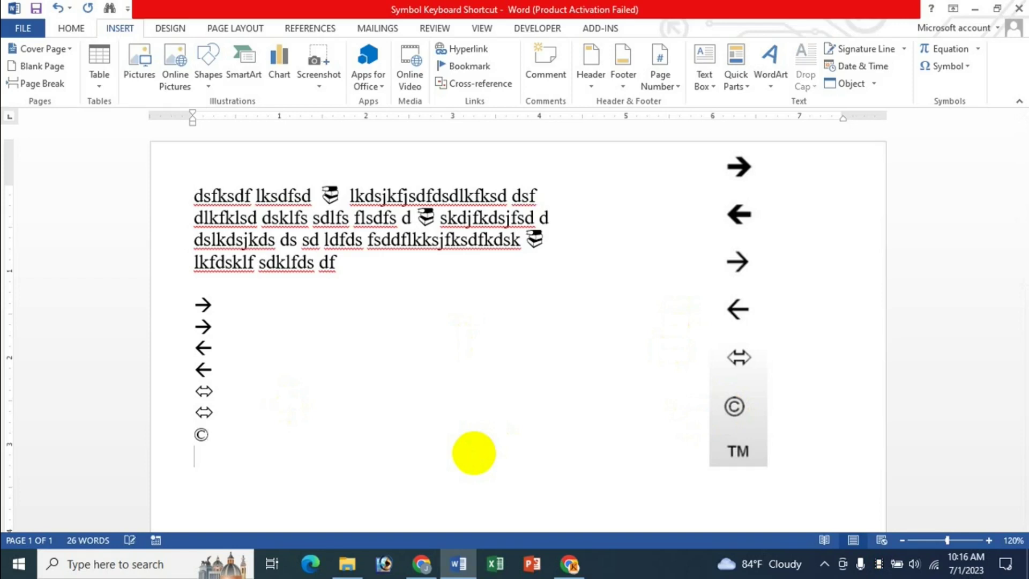
pyautogui.write('(')
pyautogui.write('c')
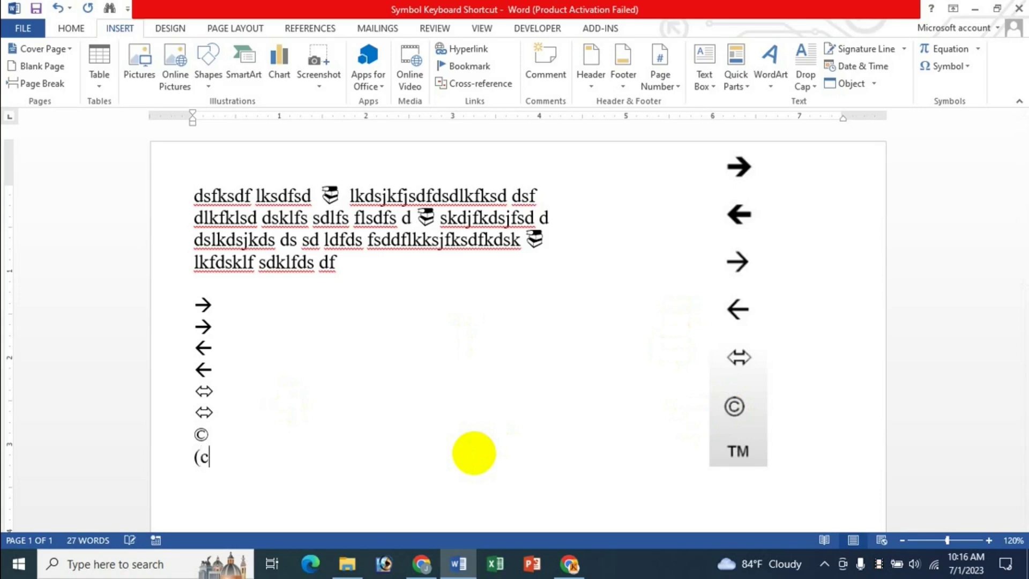
pyautogui.write(')')
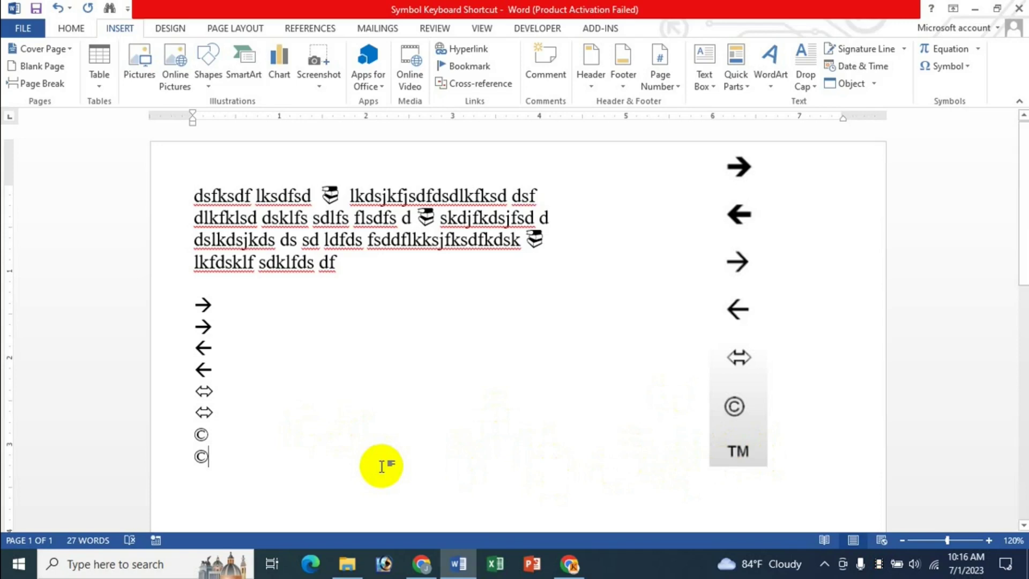
pyautogui.press('Return')
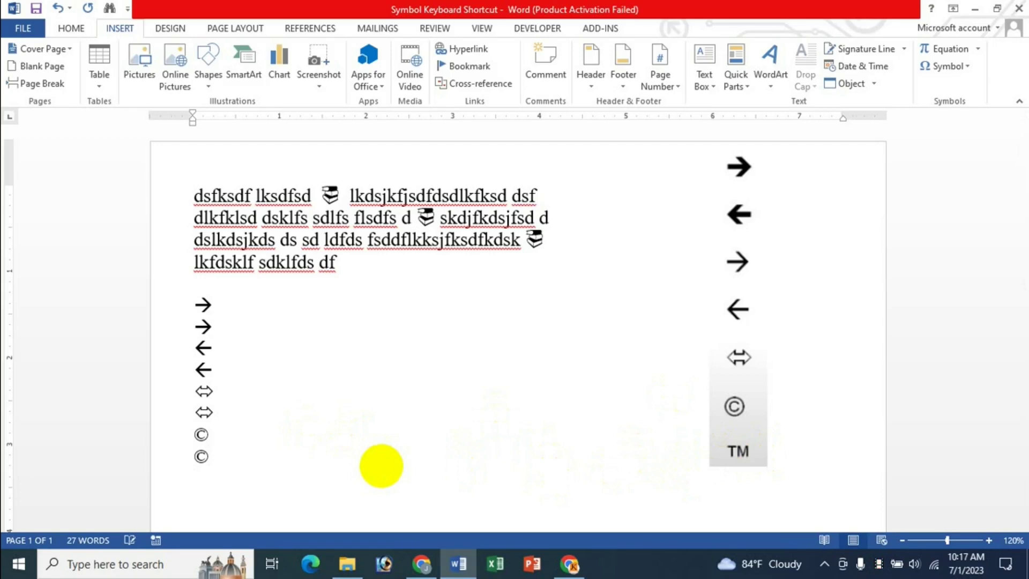
# Step: Type (tm) on two lines so AutoCorrect produces two ™ symbols, followed by an empty line
pyautogui.write('(t')
pyautogui.write('m')
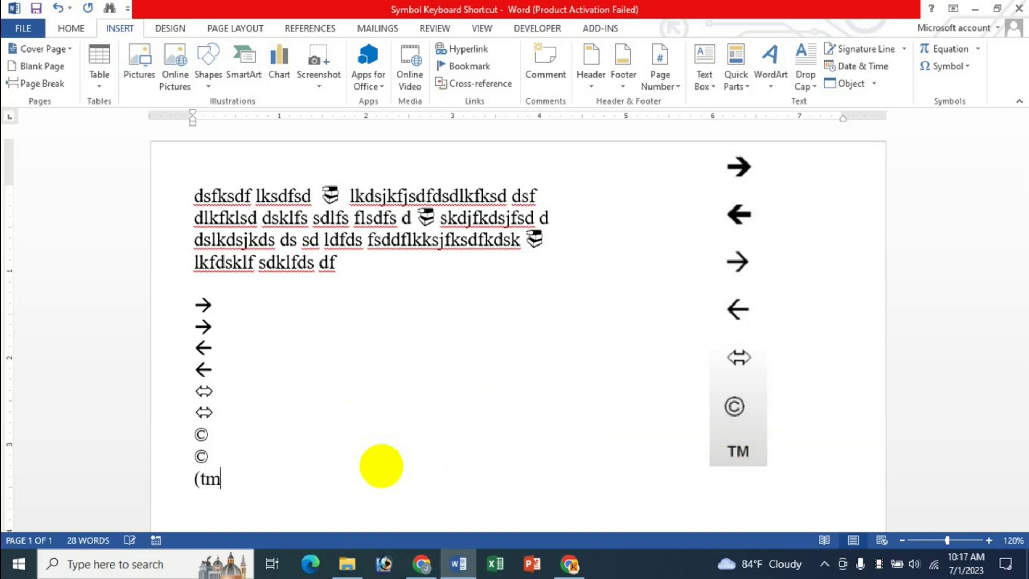
pyautogui.write(')')
pyautogui.press('Return')
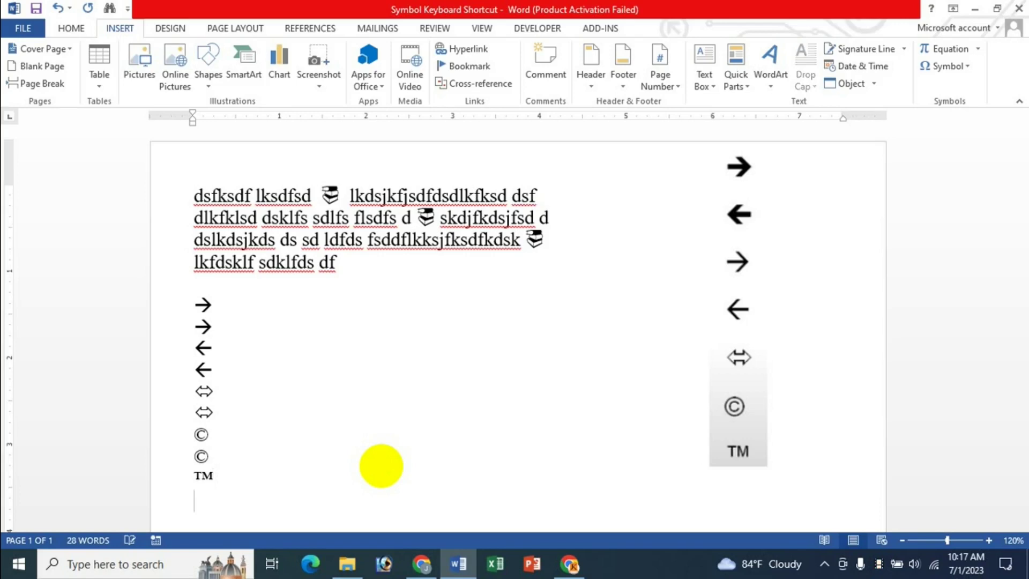
pyautogui.write('(')
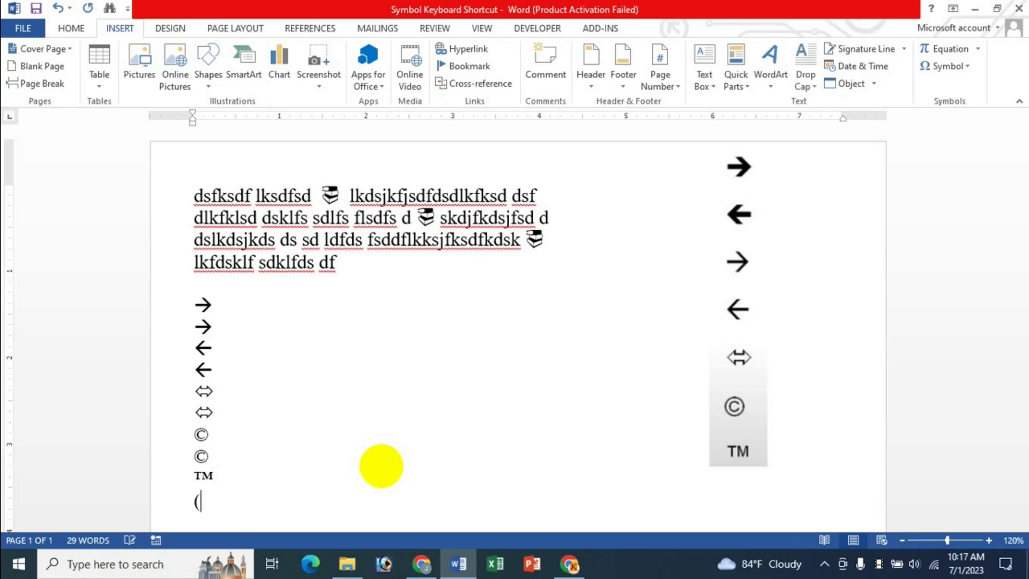
pyautogui.write('tm')
pyautogui.write(')')
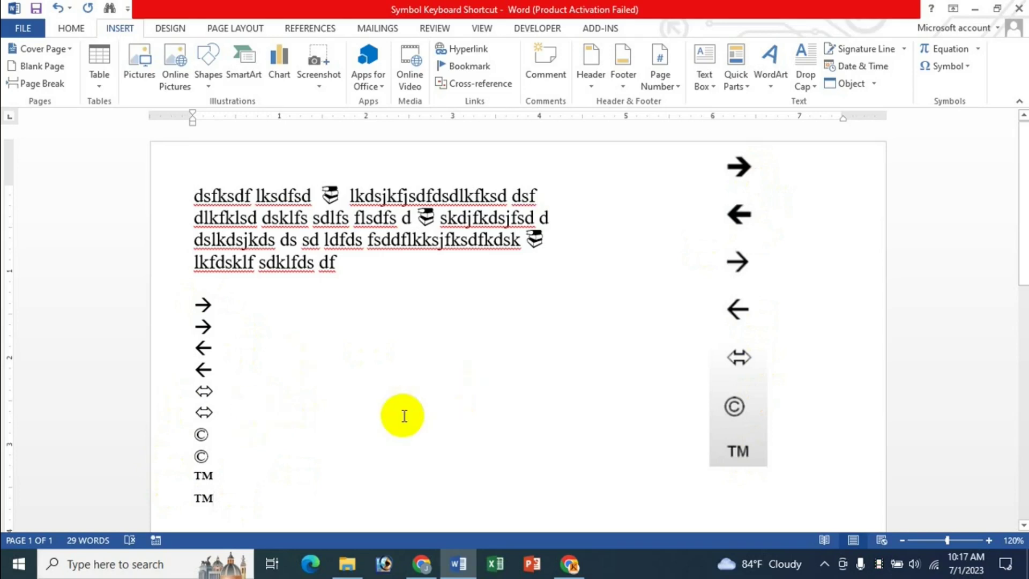
pyautogui.scroll(-2, 404, 416)
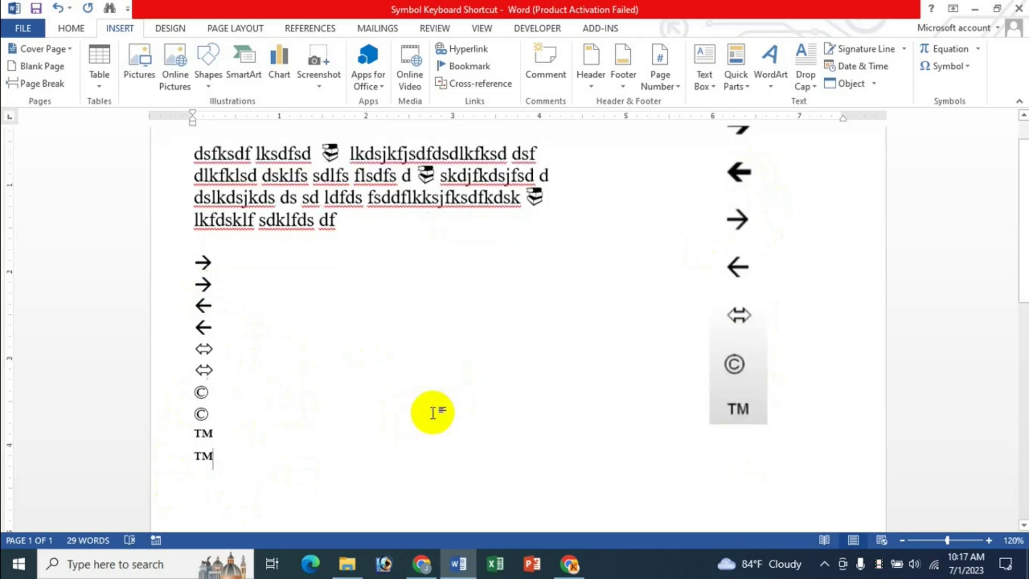
pyautogui.press('Return')
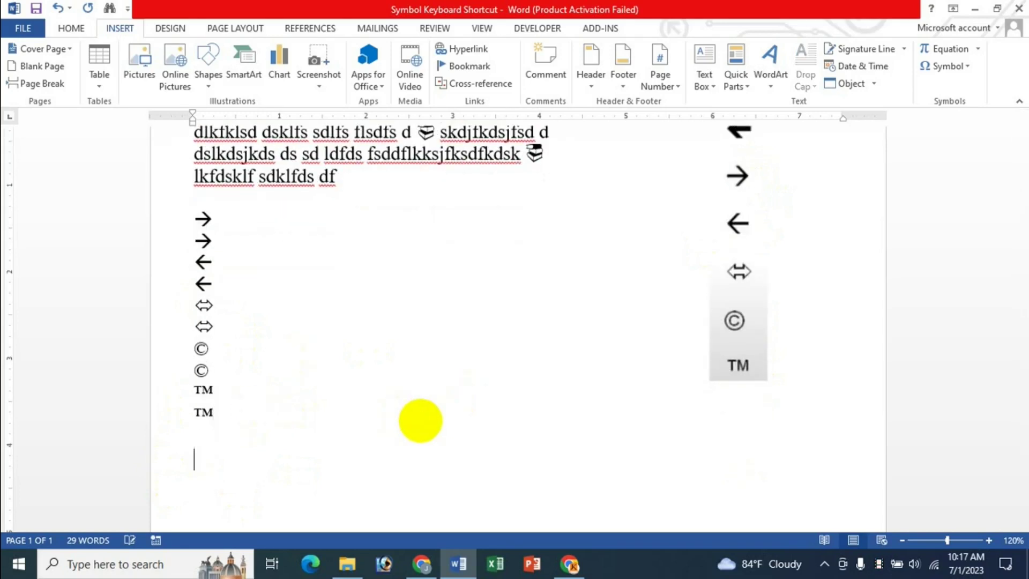
pyautogui.click(73, 28)
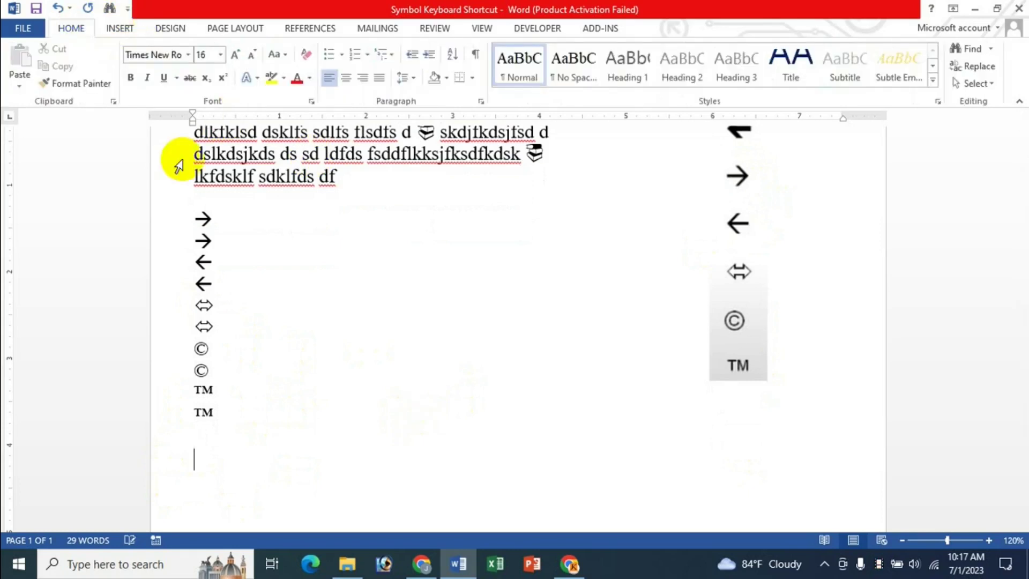
pyautogui.click(341, 54)
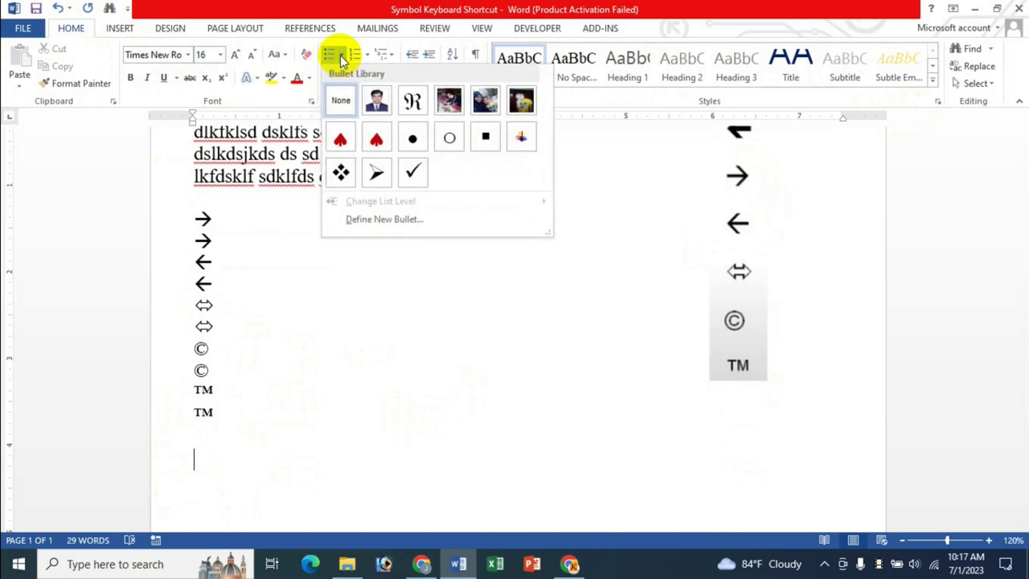
pyautogui.click(213, 458)
pyautogui.rightClick(214, 458)
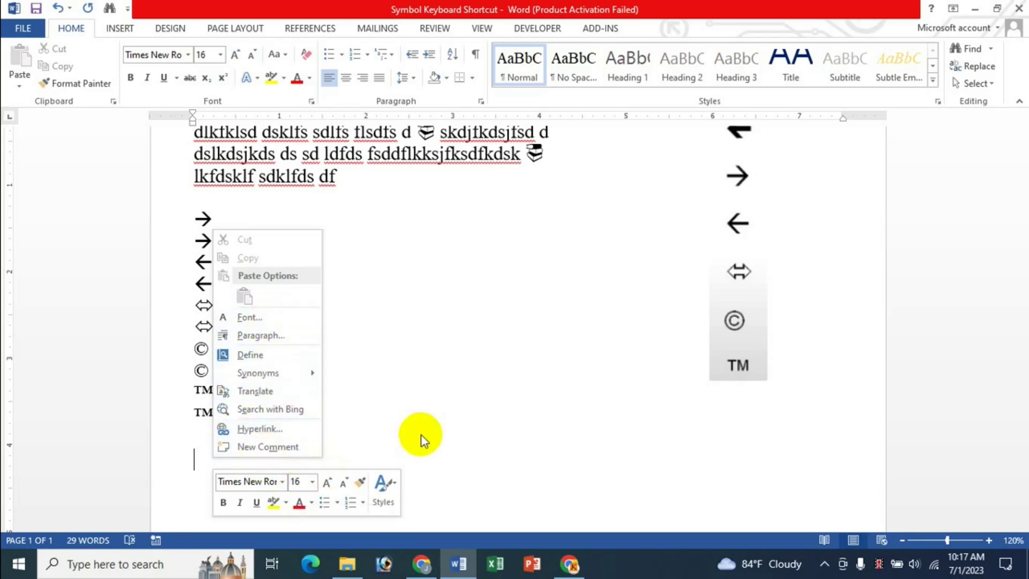
pyautogui.click(179, 437)
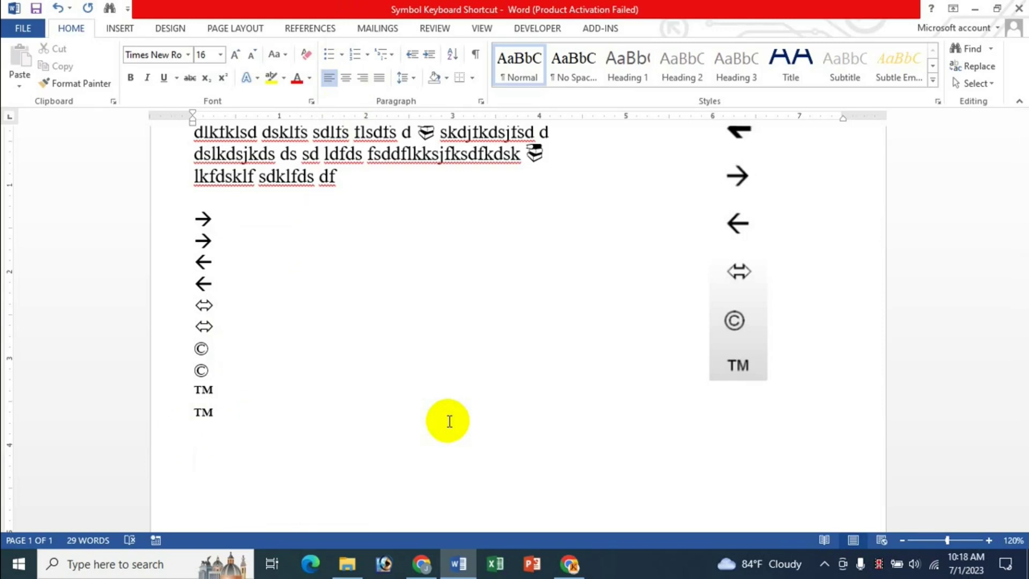
# Step: Start an arrowhead bullet list with items 'fdfdg >Tab key bress' and 'dsfsd'
pyautogui.write('>')
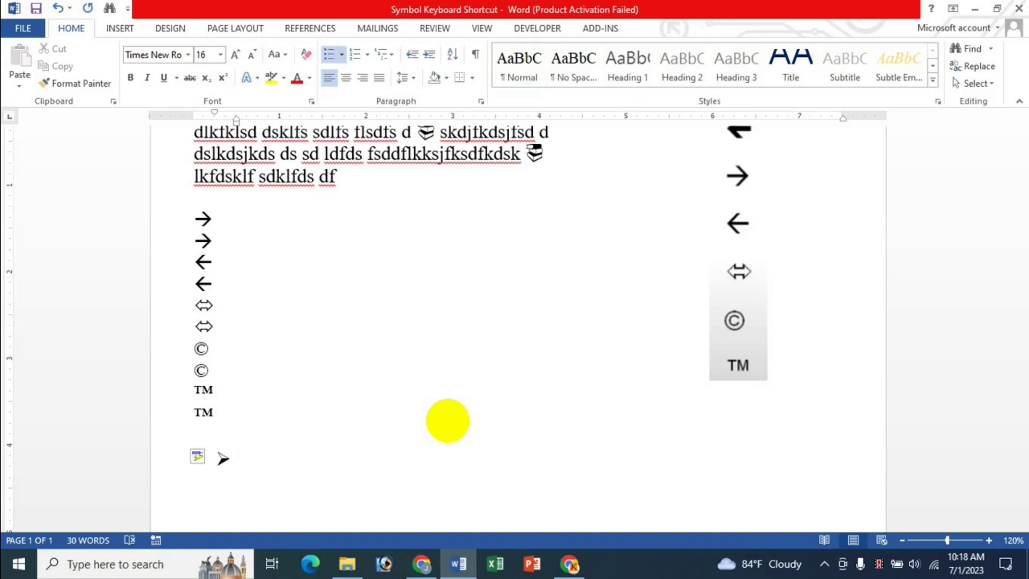
pyautogui.write(' fdfdg ')
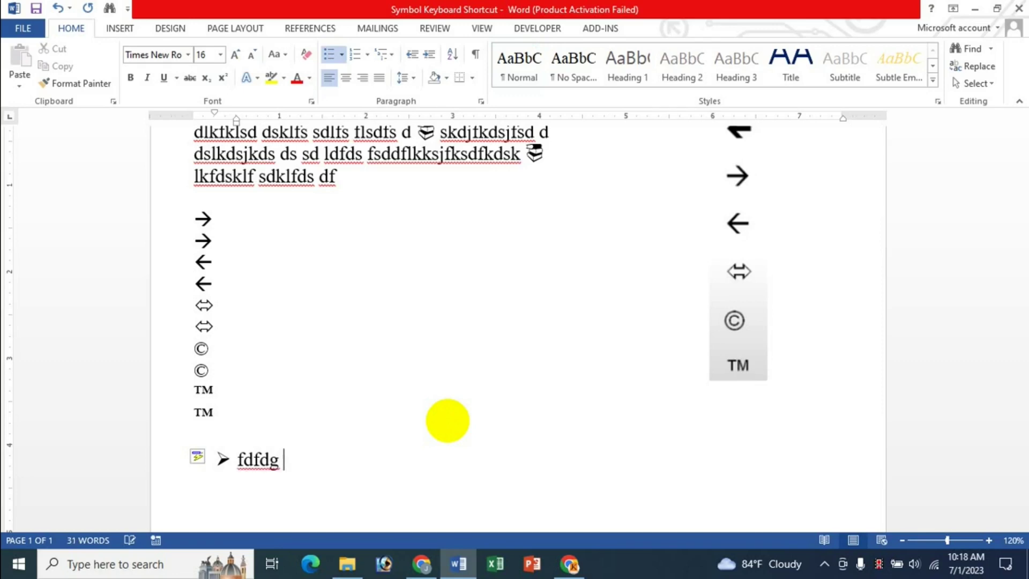
pyautogui.write('>')
pyautogui.write('Tab ke')
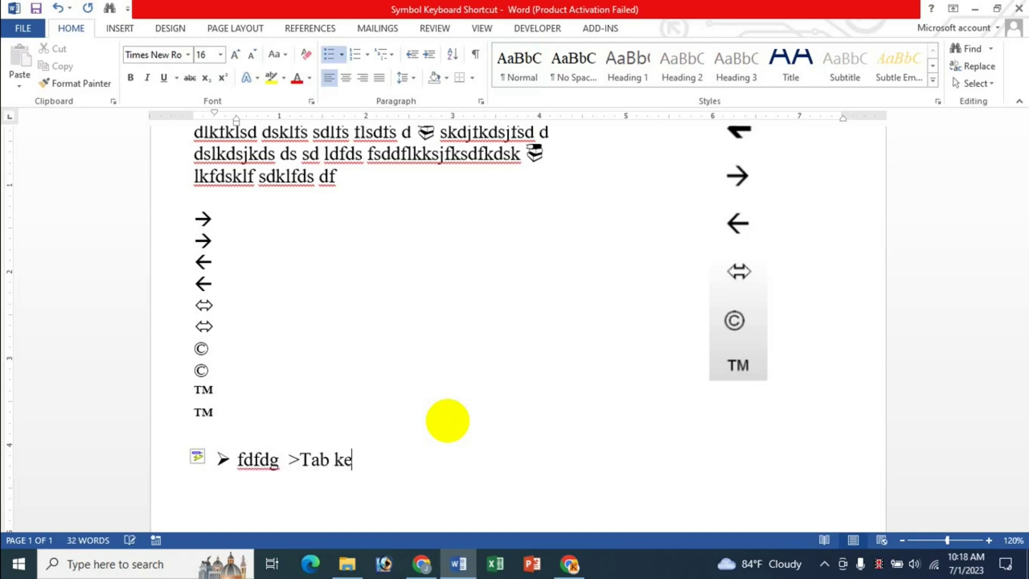
pyautogui.write('y bress')
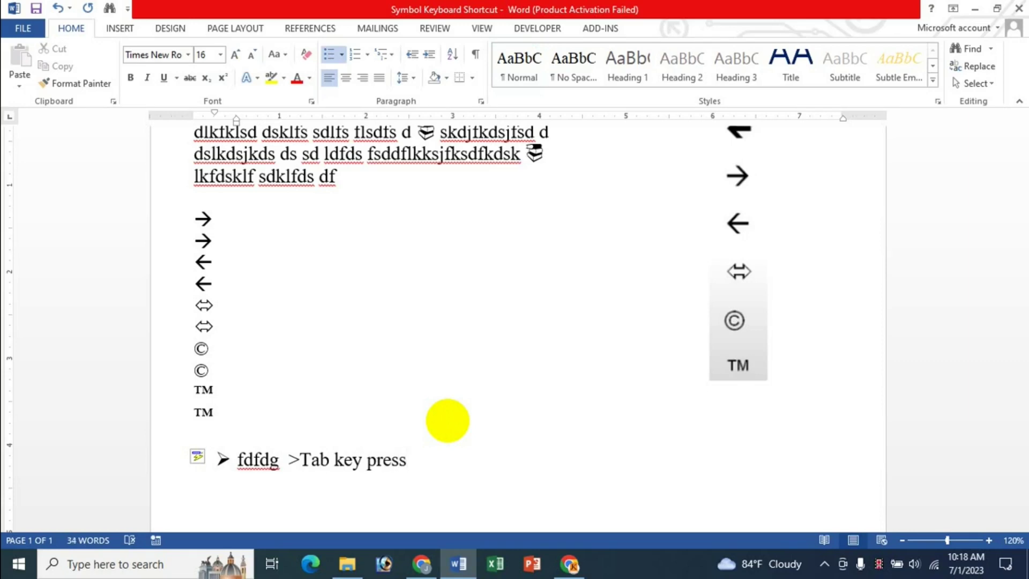
pyautogui.press('Return')
pyautogui.write('dsfsd')
pyautogui.press('Return')
pyautogui.press('Return')
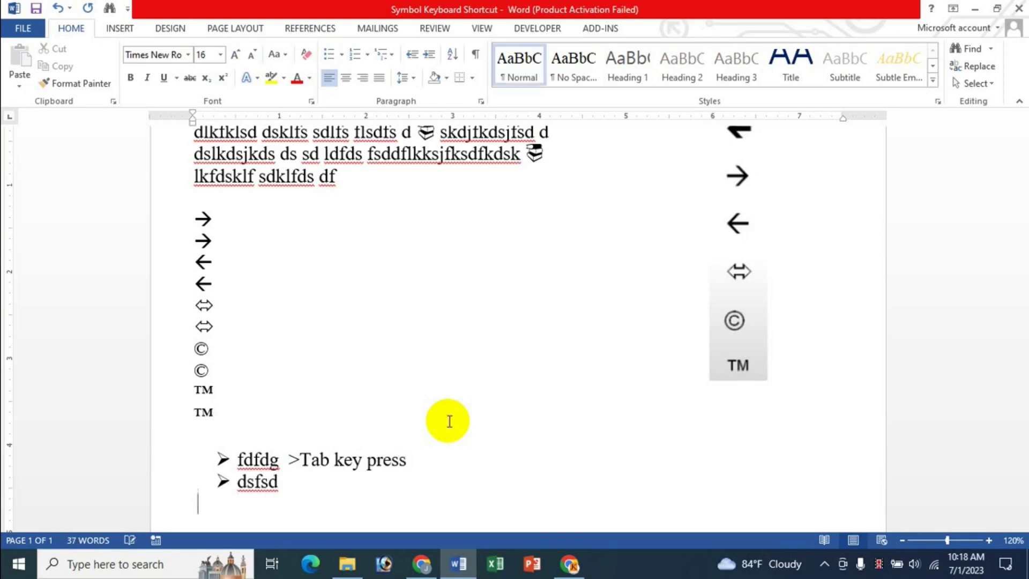
# Step: Add another arrowhead bullet list with items kjdsfsd, dsfsd and 'dsf dsfsd'
pyautogui.scroll(-2, 441, 407)
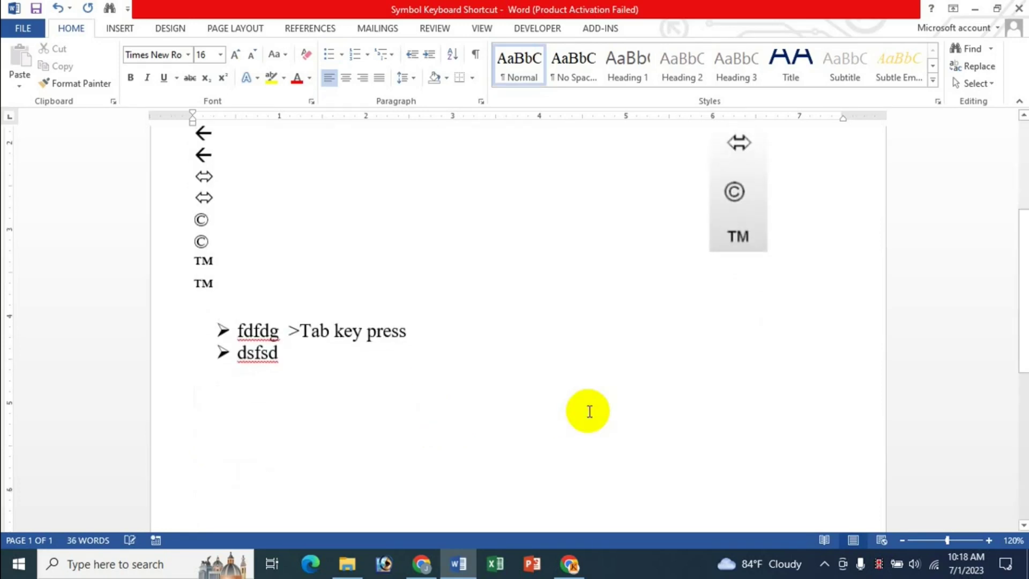
pyautogui.write('>')
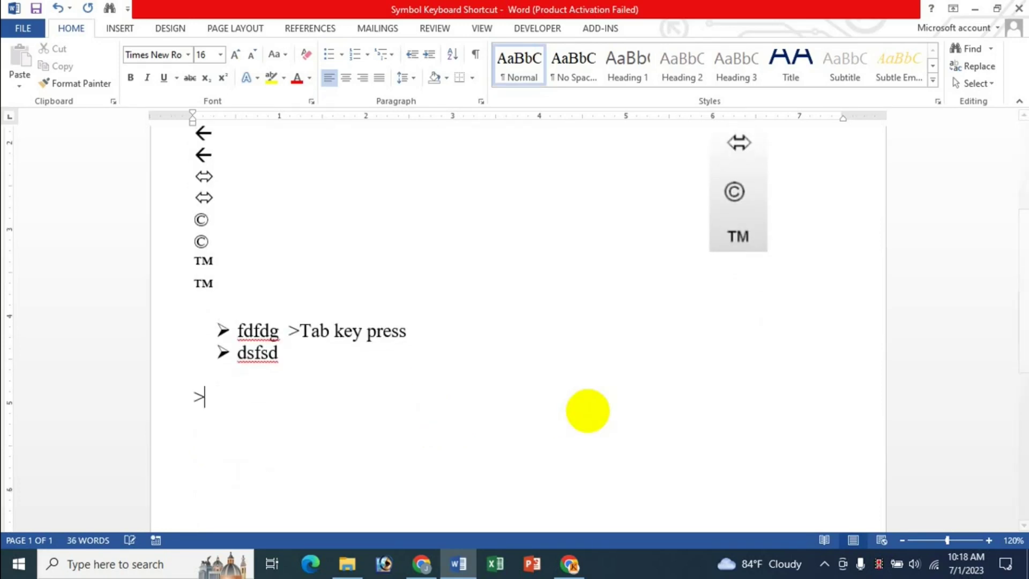
pyautogui.press('Tab')
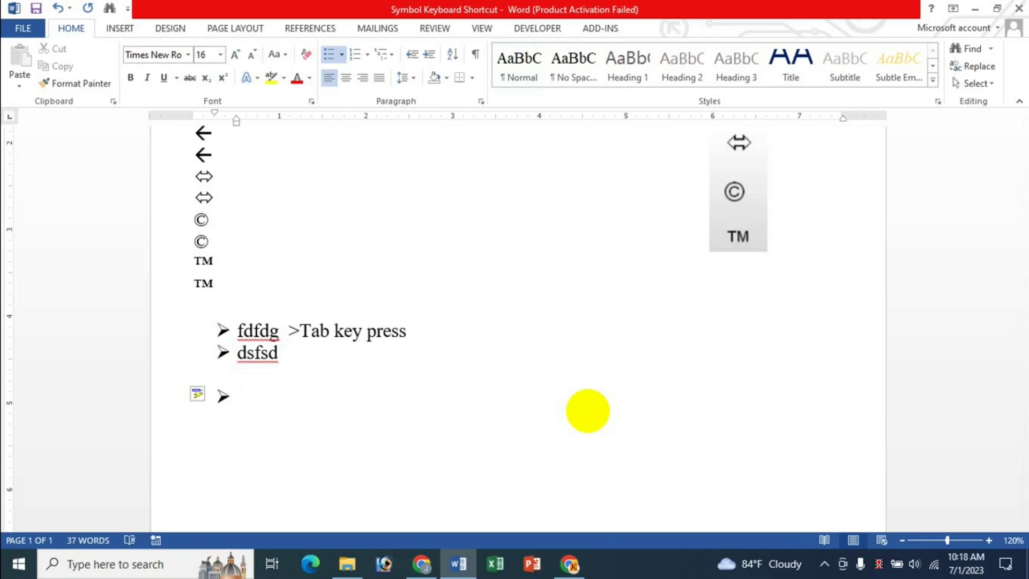
pyautogui.write('kjdsfsd')
pyautogui.press('Return')
pyautogui.write('dsfsd')
pyautogui.press('Return')
pyautogui.write('dsf dsfsd')
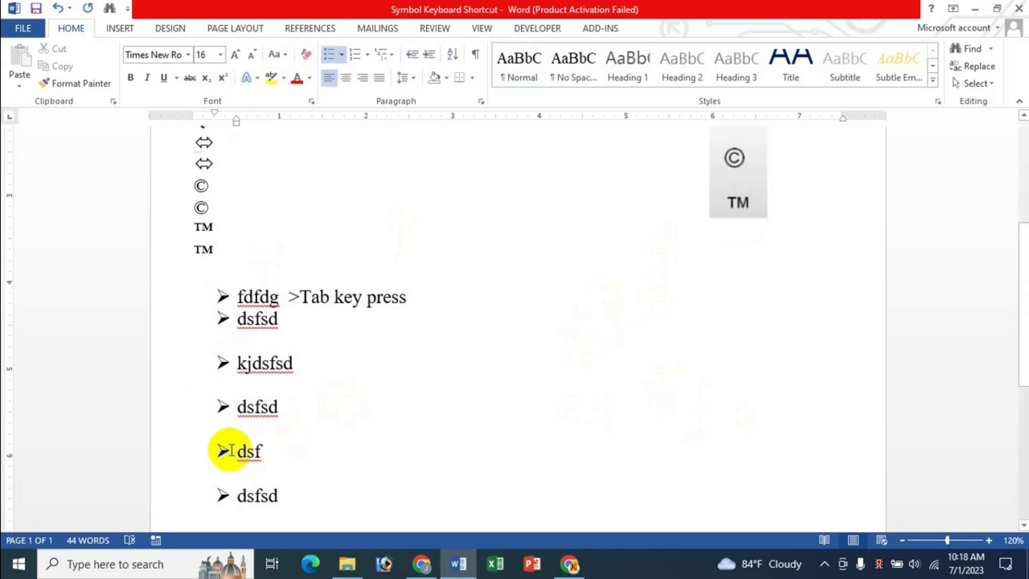
pyautogui.scroll(1, 630, 382)
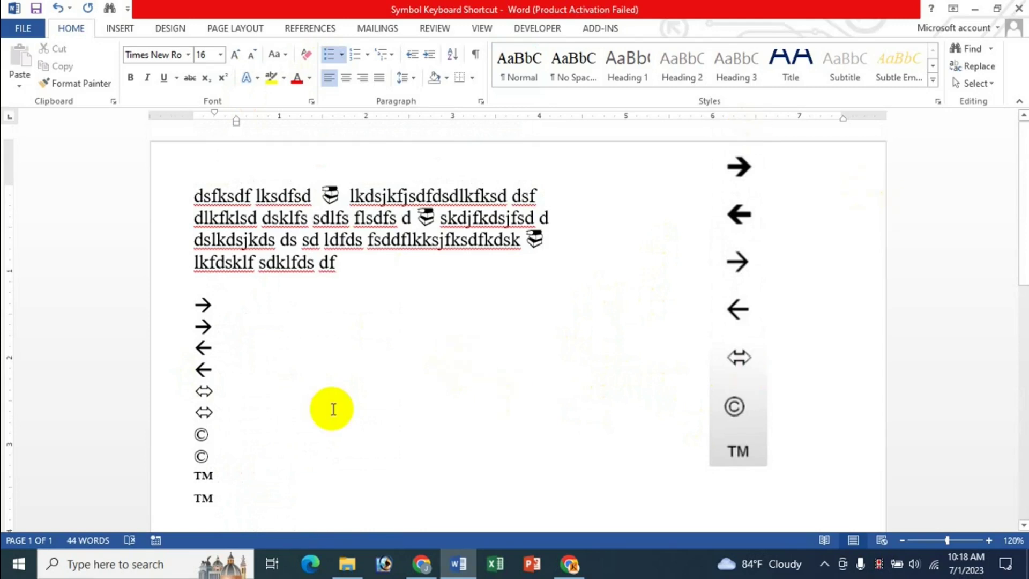
pyautogui.scroll(-2, 333, 410)
pyautogui.scroll(2, 330, 411)
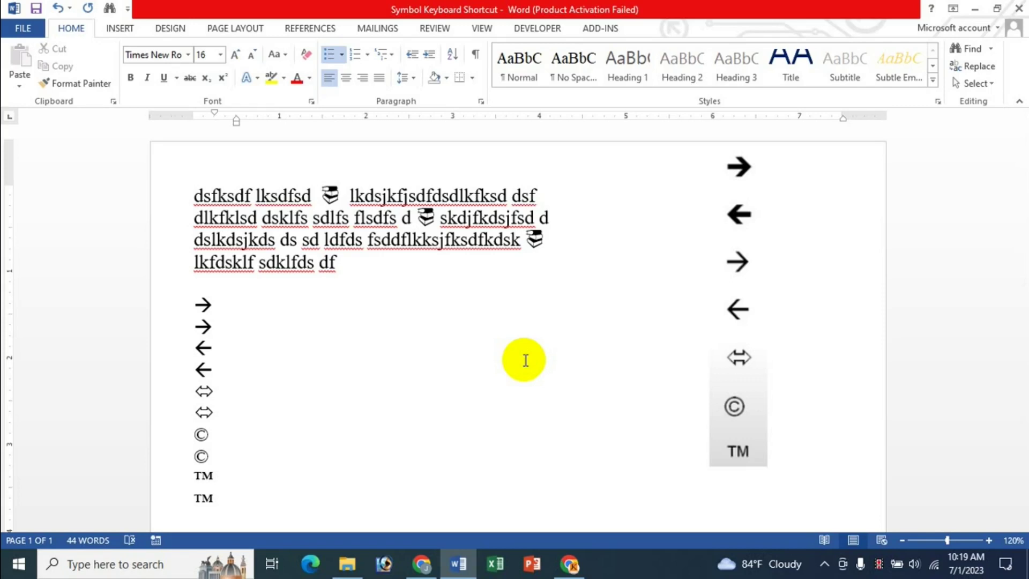
# Step: Switch to Chrome to show the YouTube channel's Videos tab
pyautogui.click(421, 563)
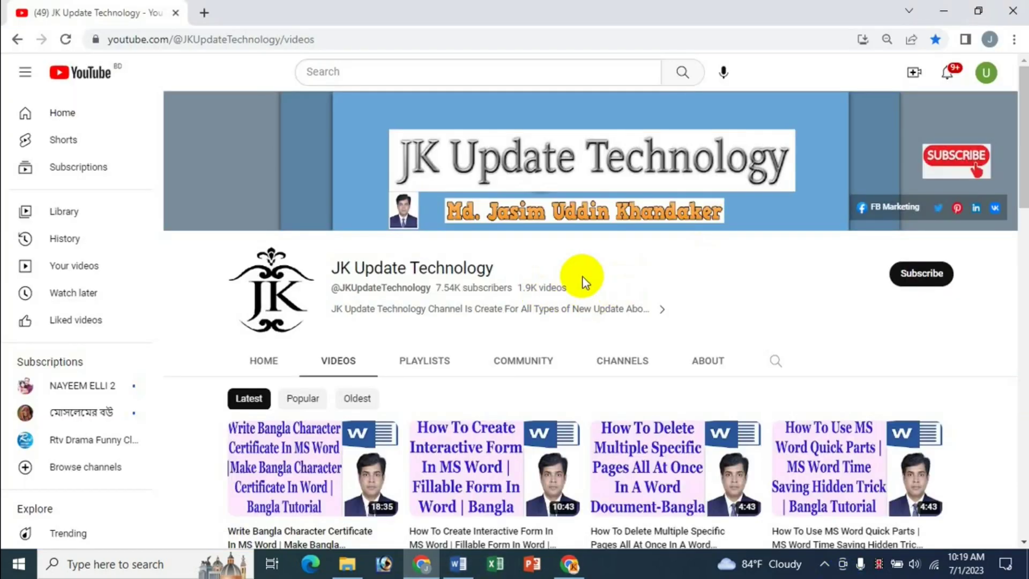